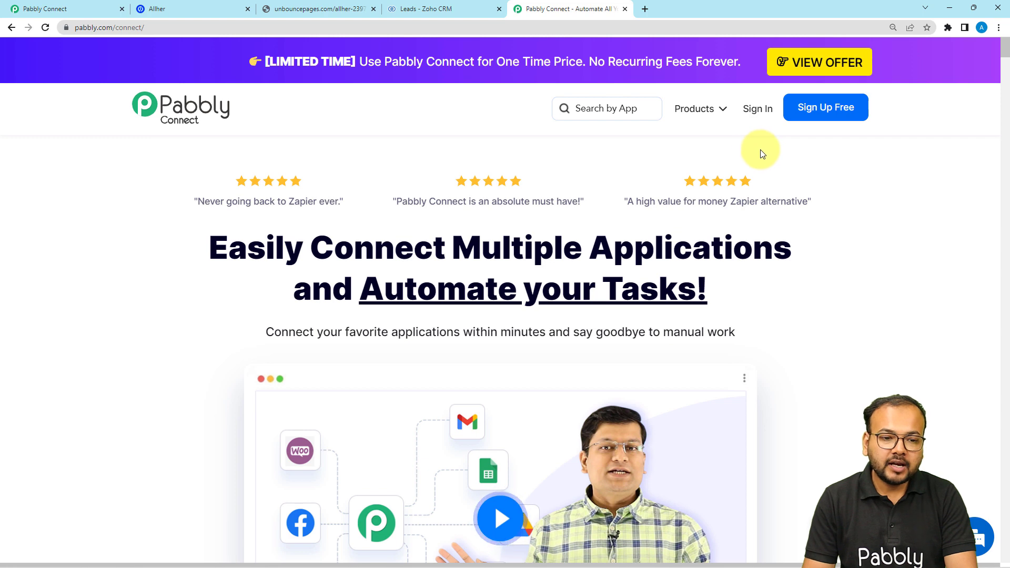
# Step: Switch to the Pabbly Connect dashboard and create a workflow named "Send Leads from Unbounce to Zoho CRM"
pyautogui.click(95, 12)
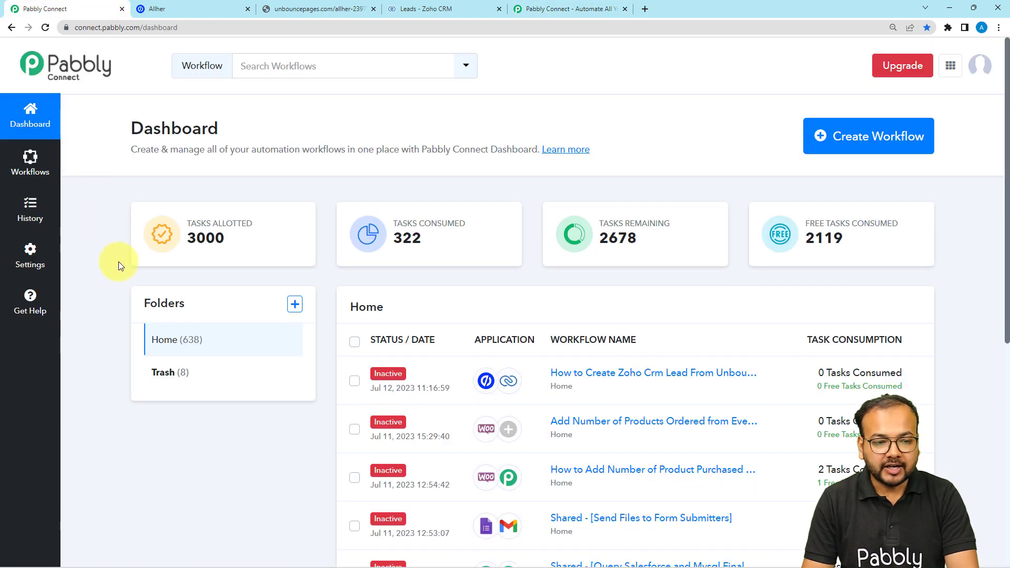
pyautogui.click(857, 138)
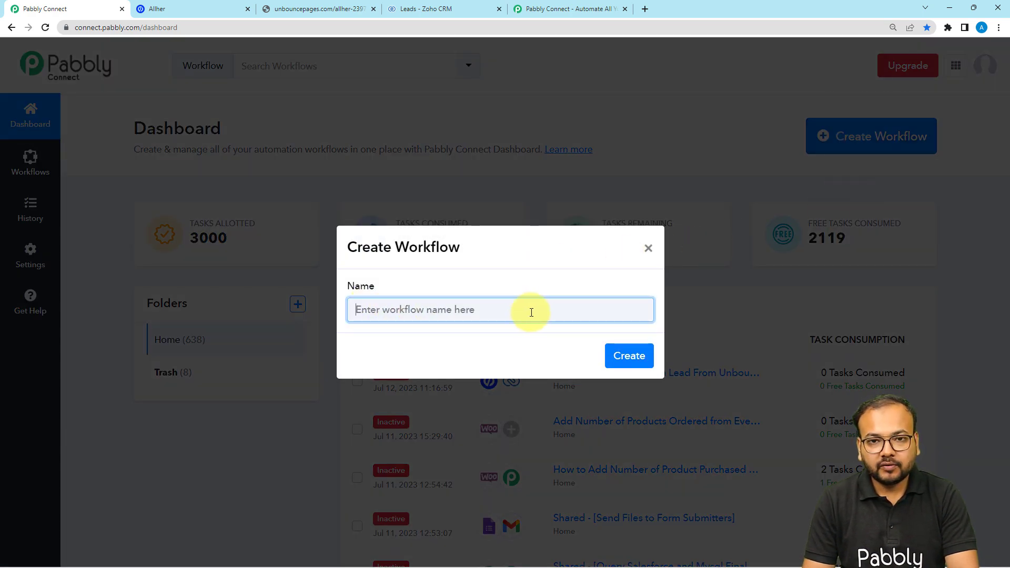
pyautogui.write('Send Leads from Unbounce to Zoho CRM')
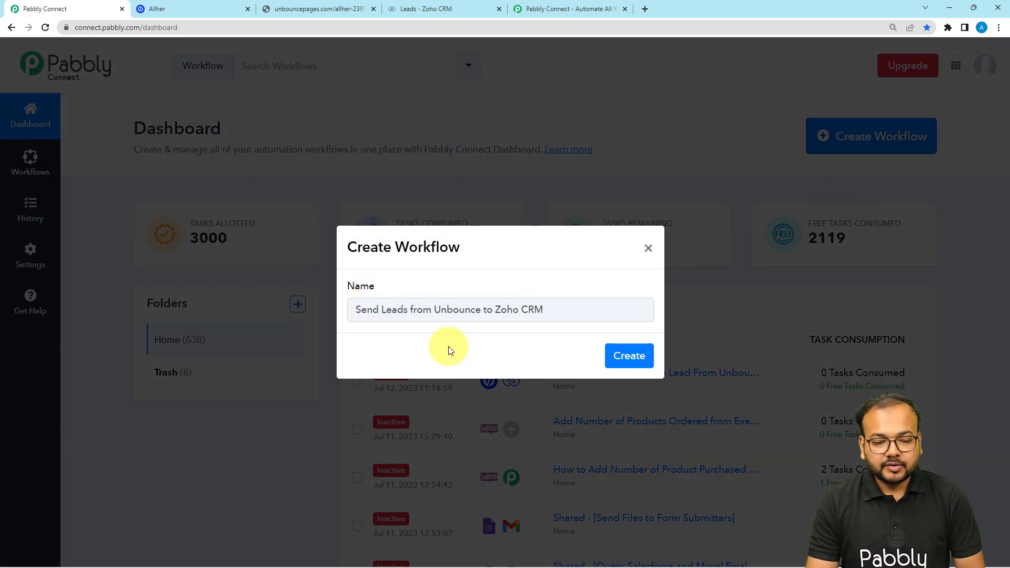
pyautogui.click(628, 355)
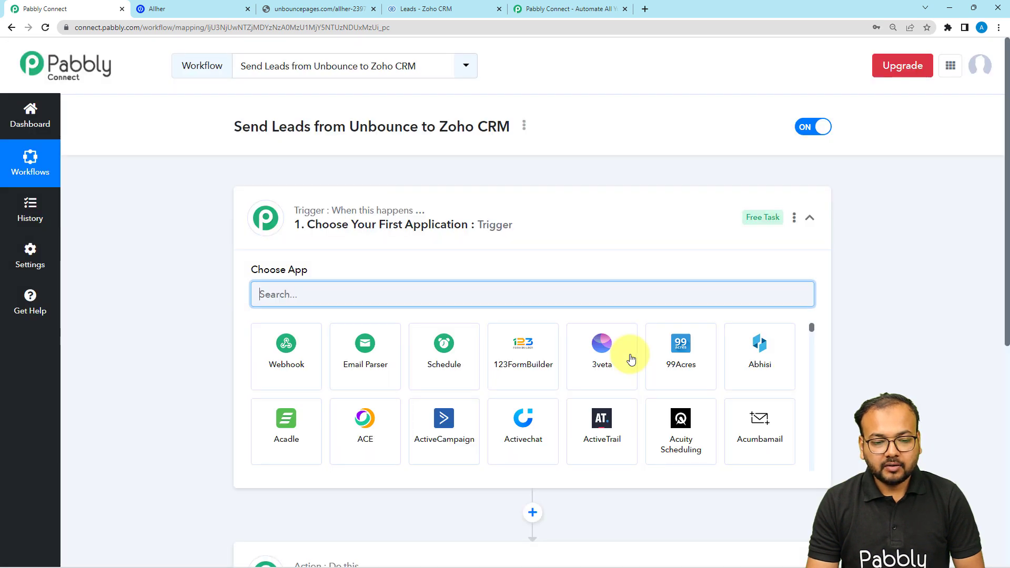
# Step: Review the empty trigger and action steps, the Unbounce landing page form and today's leads in Zoho CRM
pyautogui.click(494, 201)
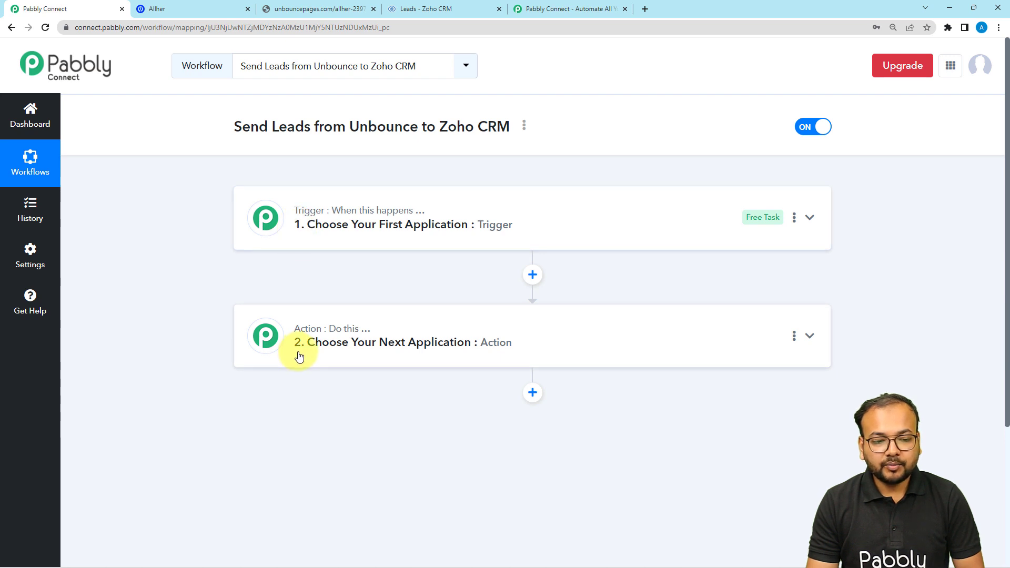
pyautogui.click(318, 227)
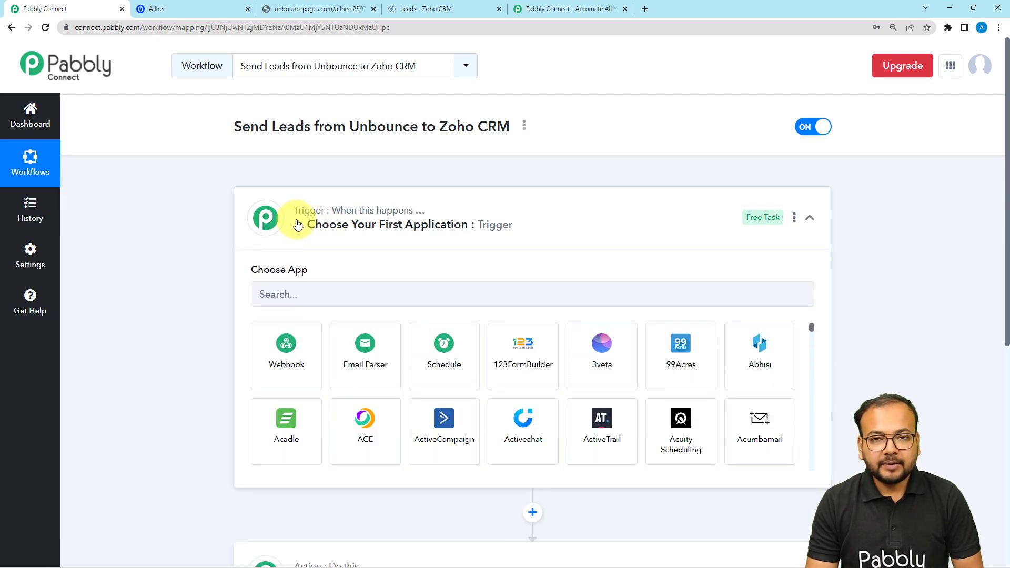
pyautogui.click(294, 8)
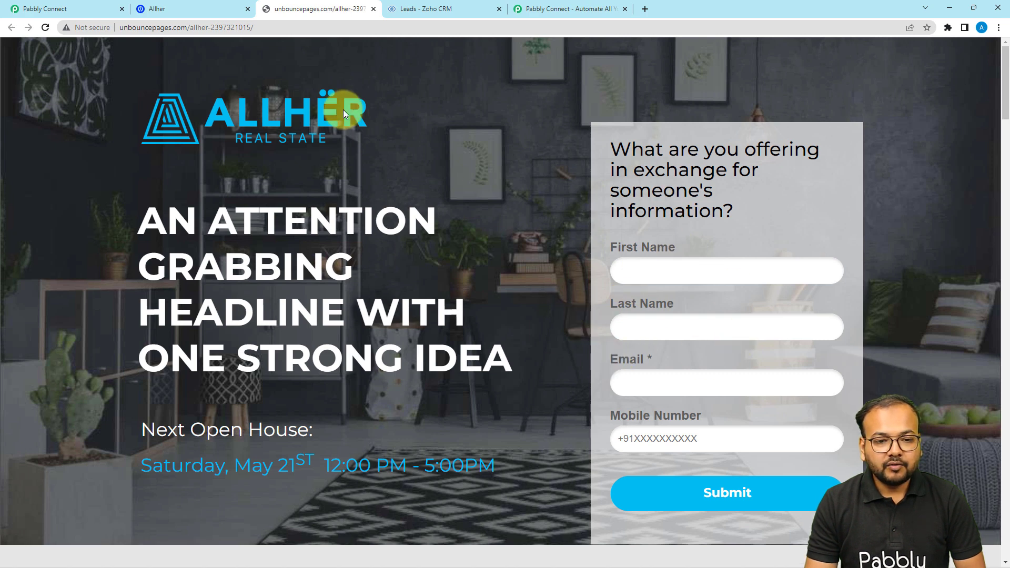
pyautogui.click(95, 11)
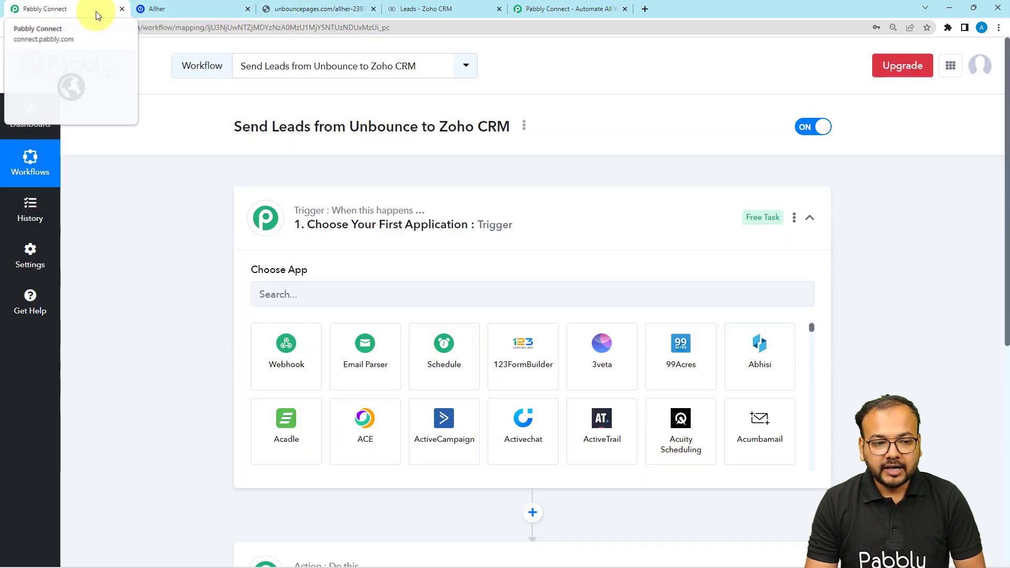
pyautogui.scroll(-5, 168, 211)
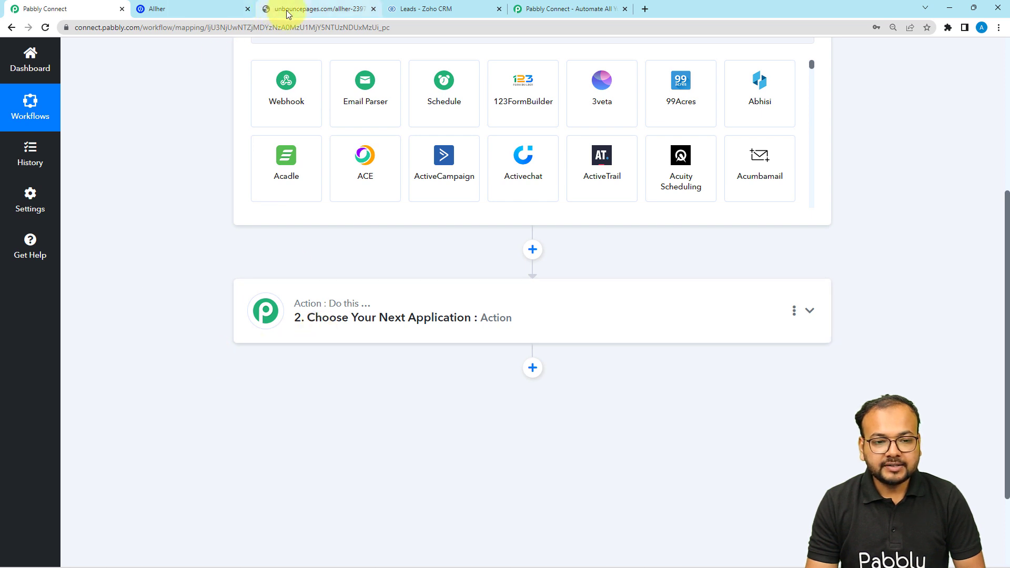
pyautogui.click(432, 13)
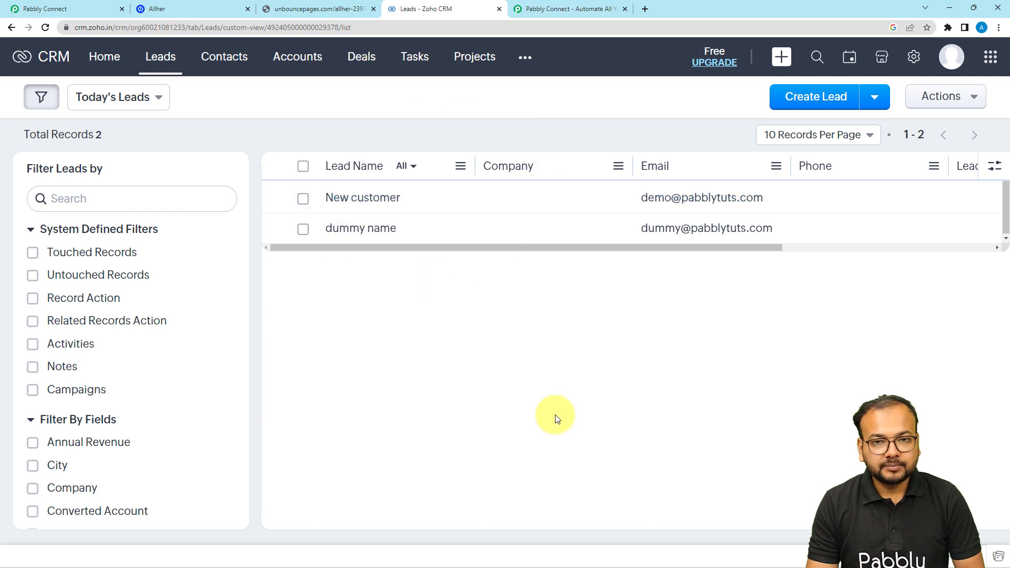
pyautogui.click(88, 13)
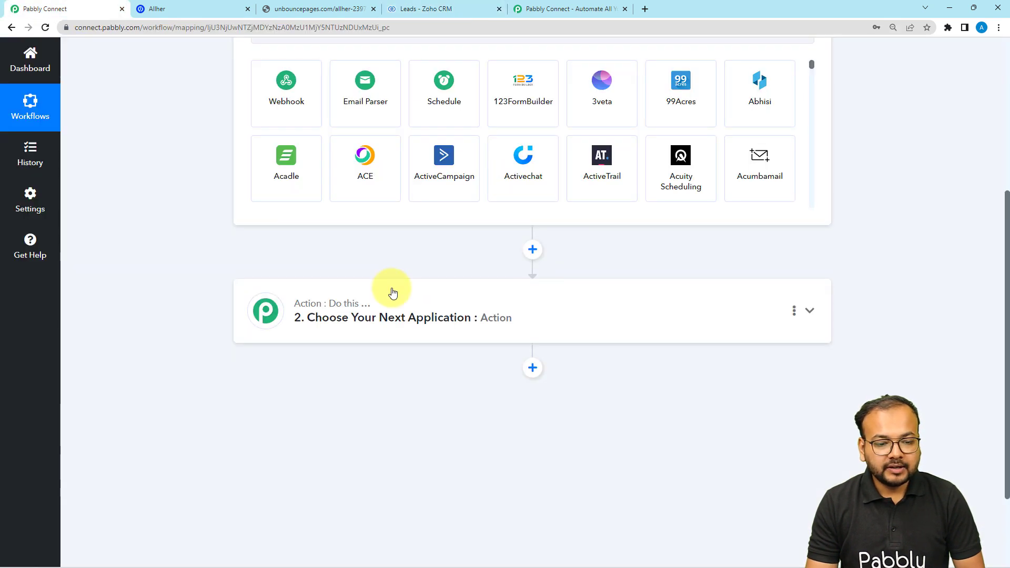
# Step: Set the workflow's trigger app to Unbounce with New Form Submission as the trigger event
pyautogui.scroll(3, 392, 287)
pyautogui.scroll(2, 394, 284)
pyautogui.click(347, 301)
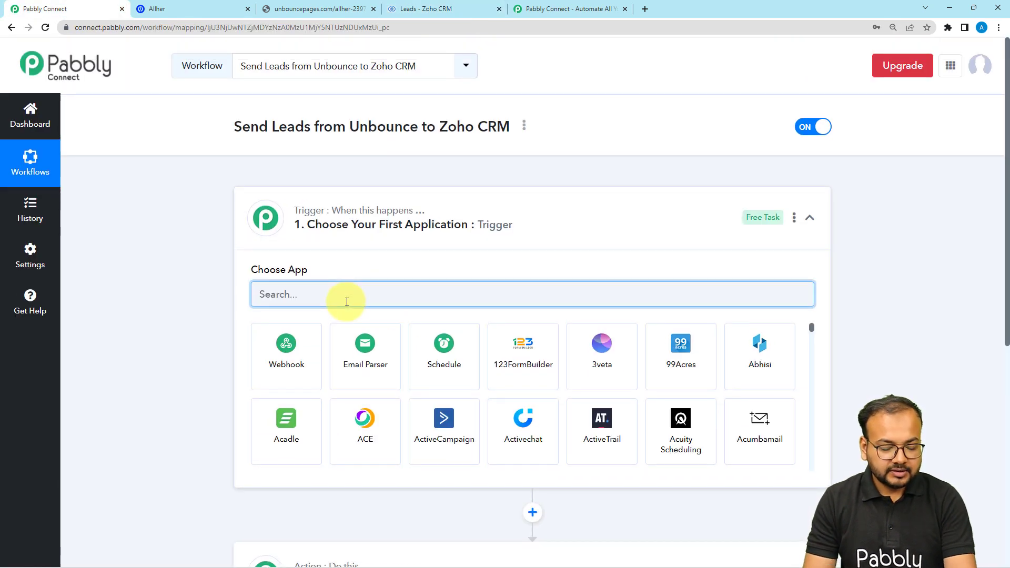
pyautogui.write('unb')
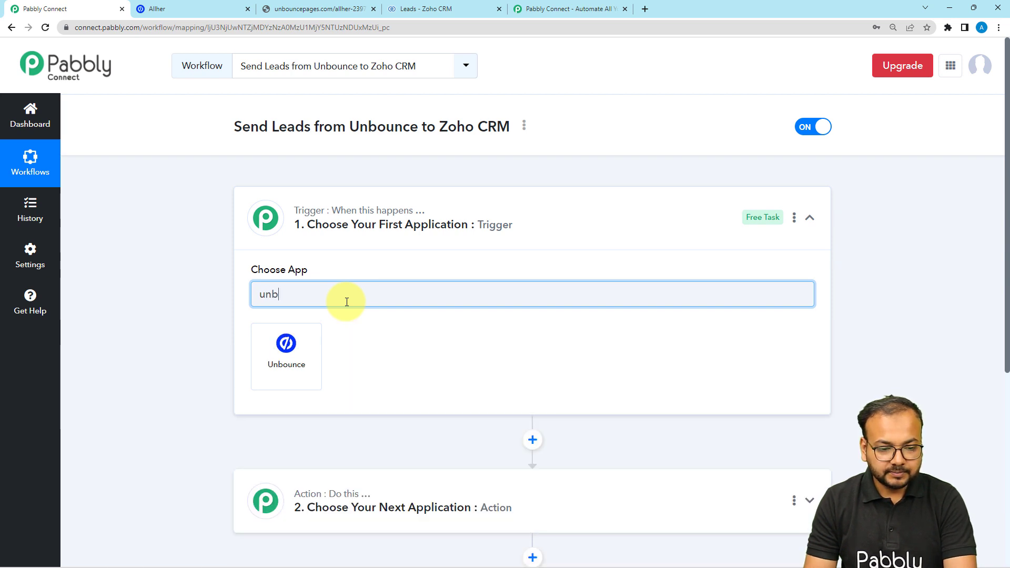
pyautogui.click(289, 348)
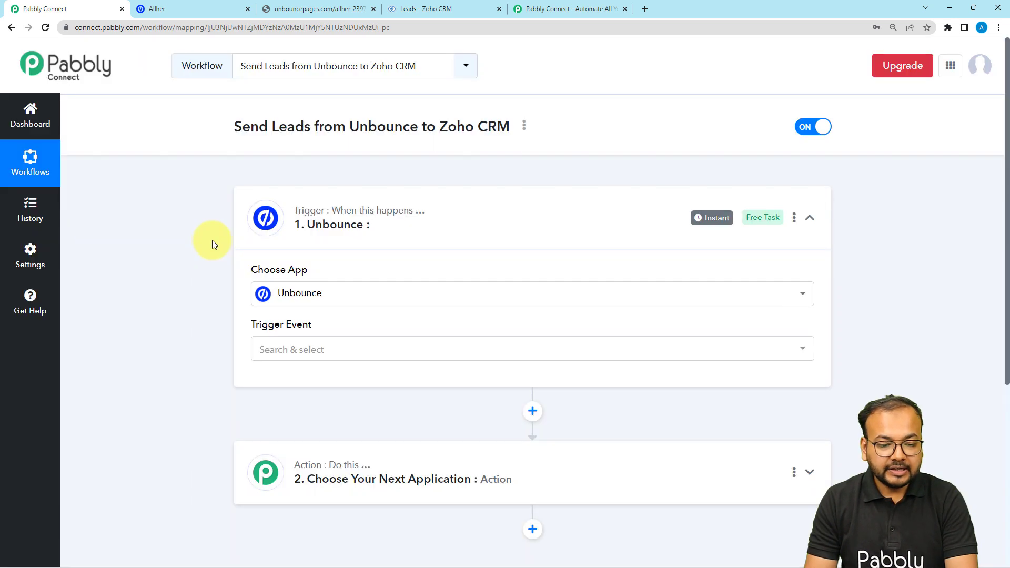
pyautogui.scroll(-2, 213, 240)
pyautogui.scroll(-2, 213, 240)
pyautogui.click(291, 194)
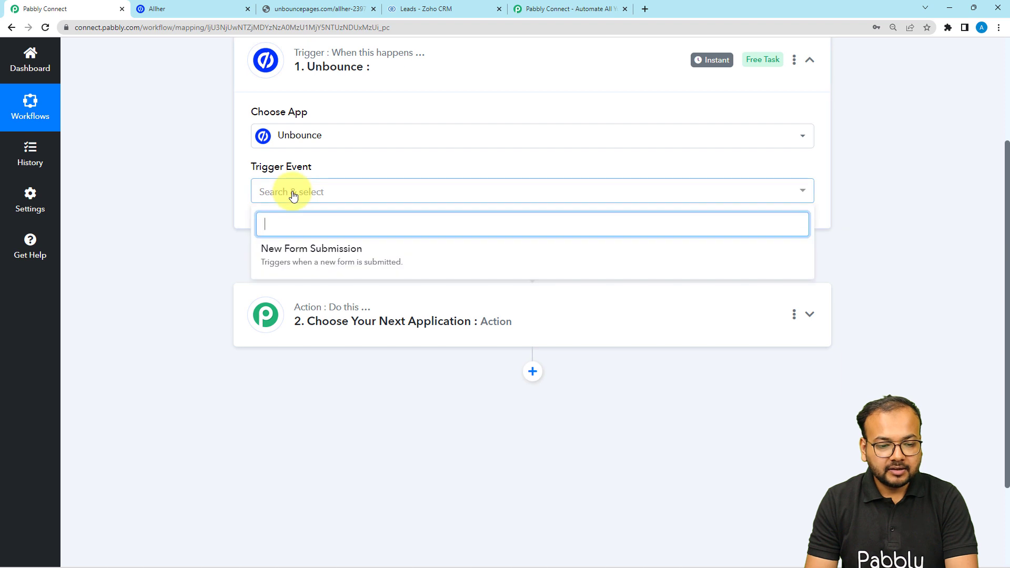
pyautogui.click(299, 251)
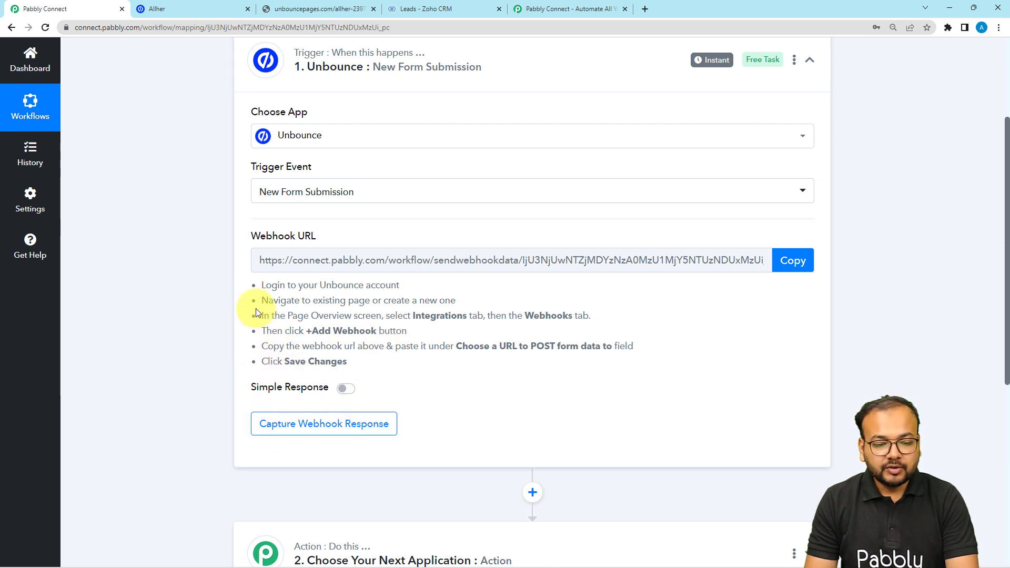
# Step: Copy the trigger's webhook URL and start adding a webhook to the Allher page in Unbounce
pyautogui.moveTo(261, 287); pyautogui.dragTo(305, 361)
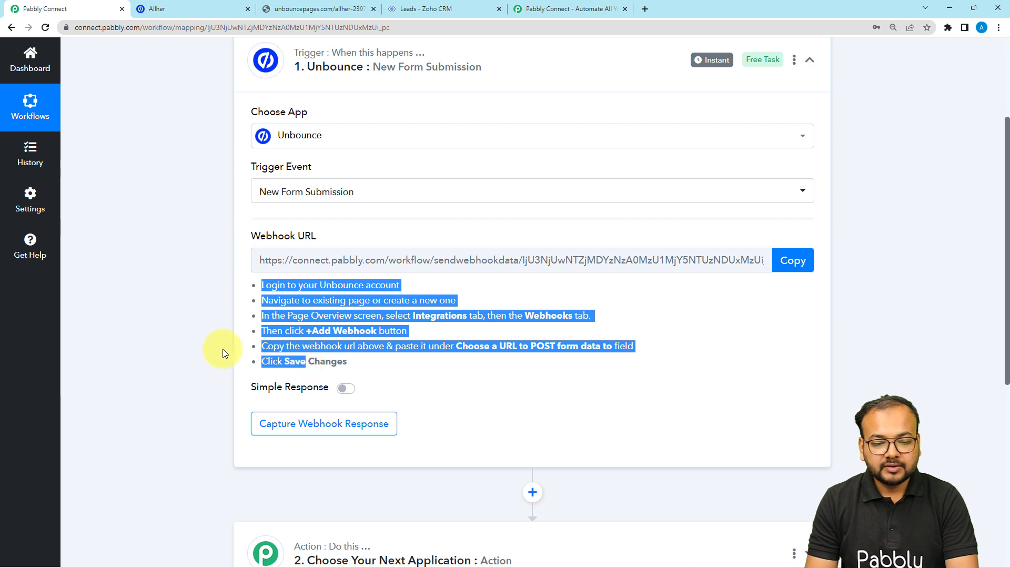
pyautogui.click(790, 259)
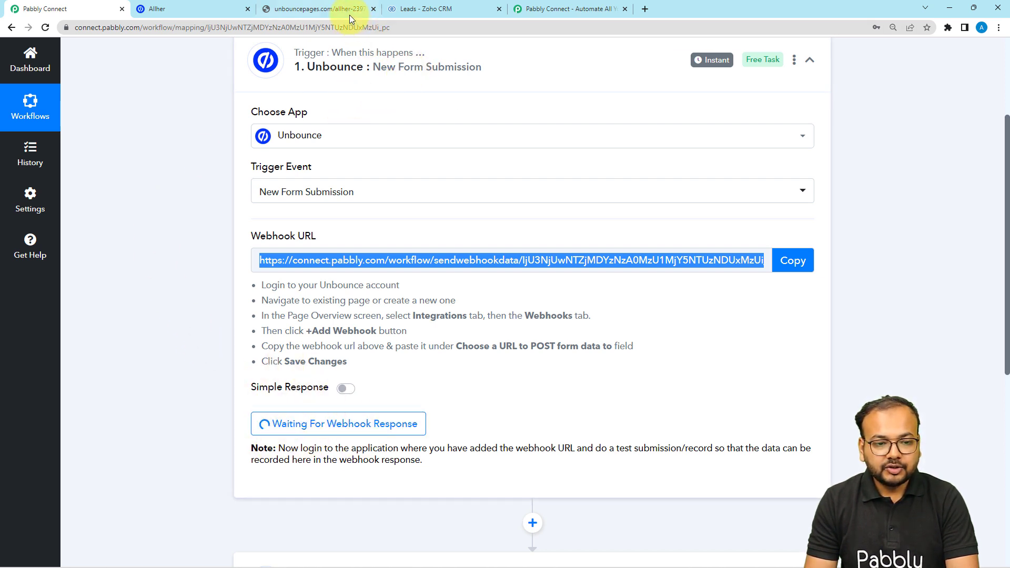
pyautogui.click(179, 9)
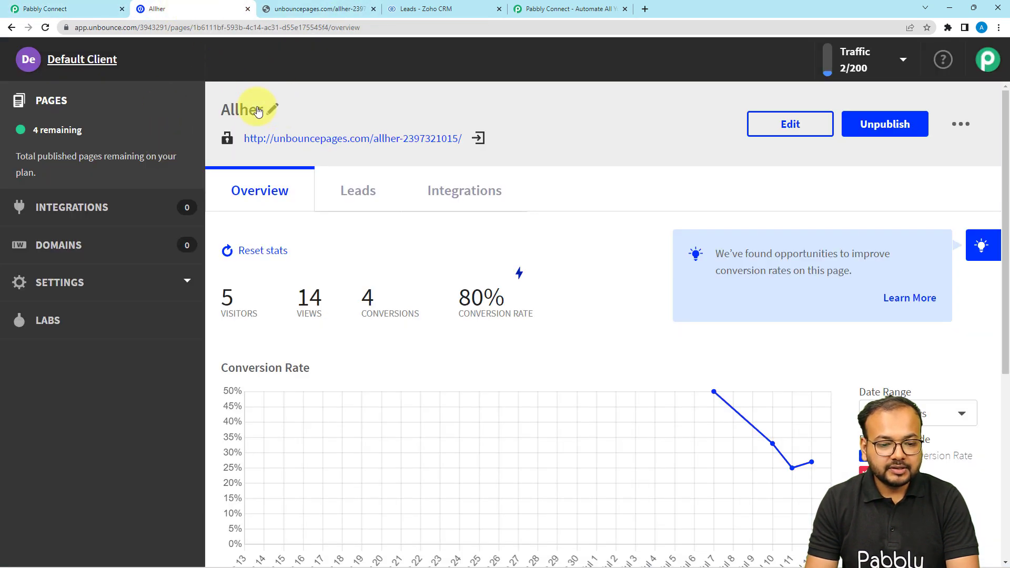
pyautogui.click(58, 103)
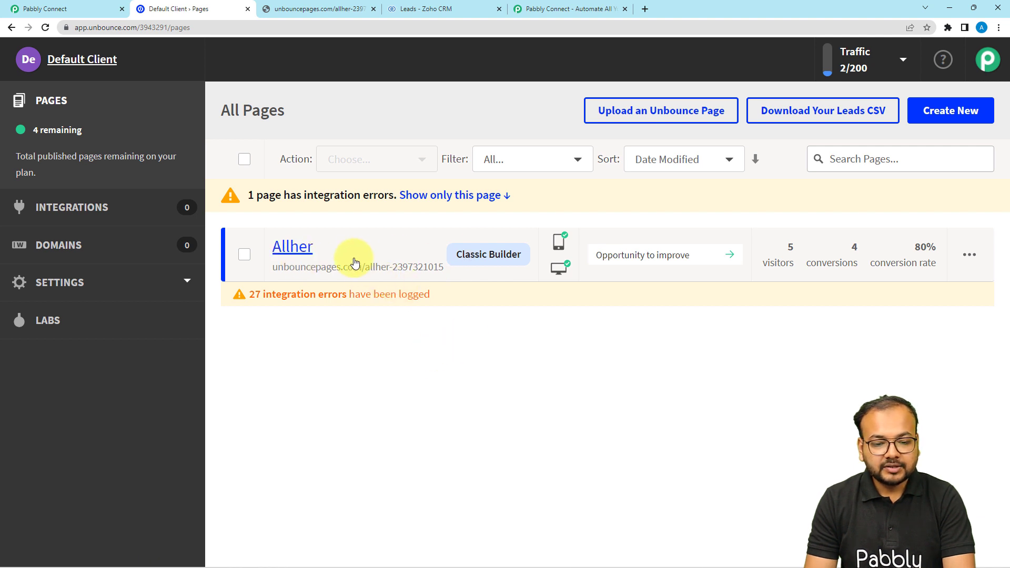
pyautogui.click(307, 256)
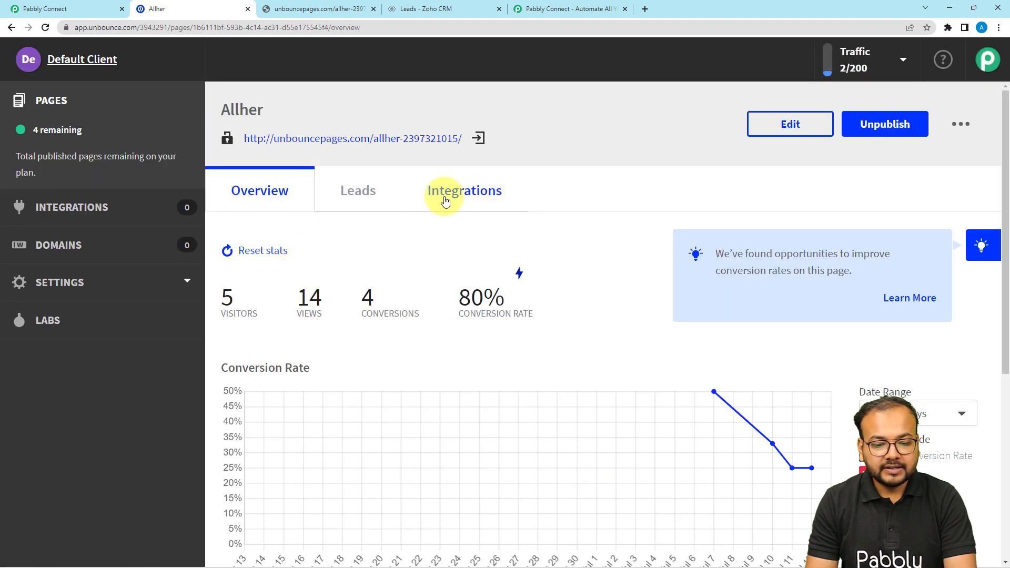
pyautogui.click(483, 200)
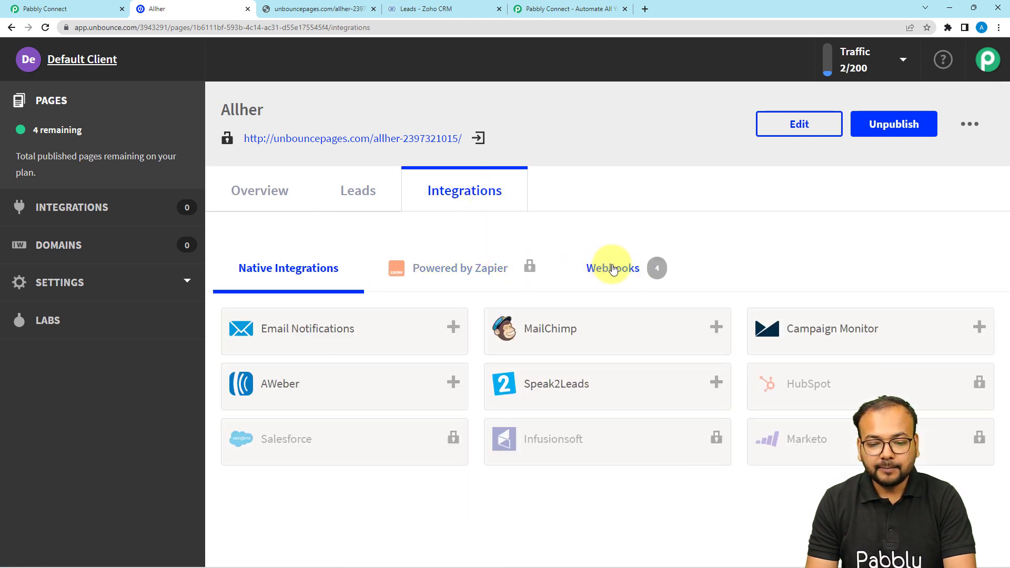
pyautogui.click(613, 269)
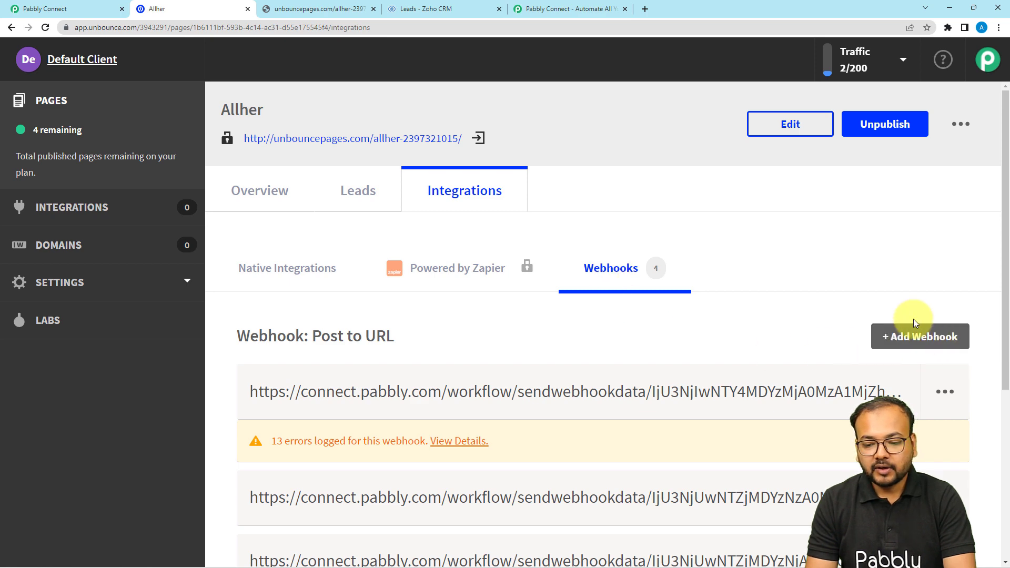
pyautogui.click(895, 335)
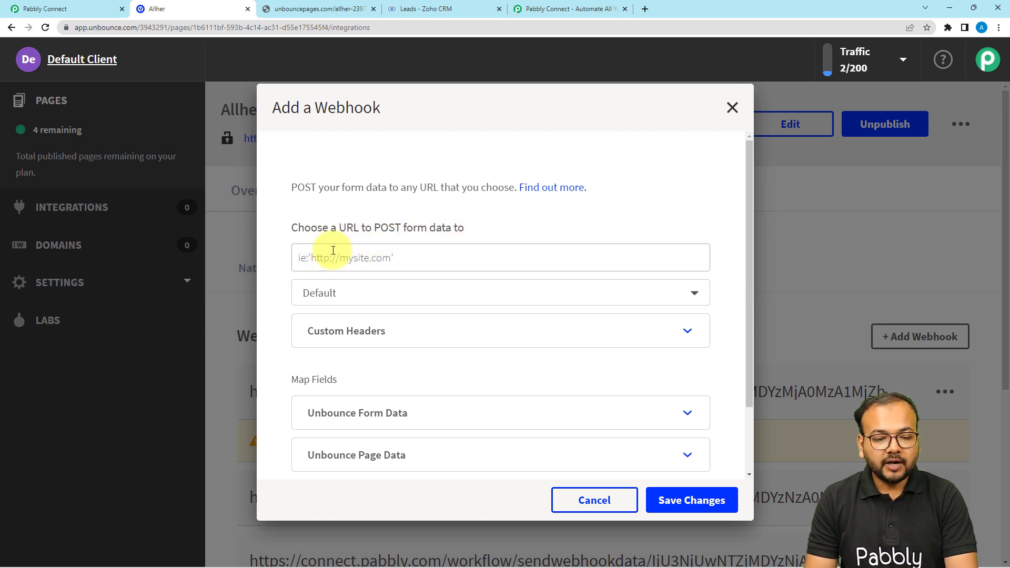
# Step: Copy the webhook URL again from Pabbly Connect and paste it as the new Unbounce webhook's POST address
pyautogui.click(90, 14)
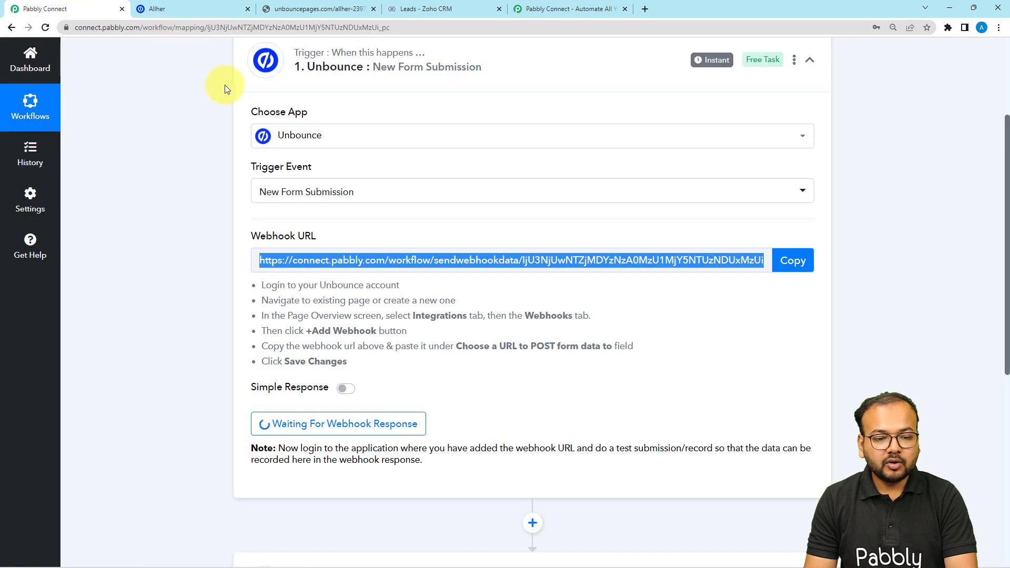
pyautogui.click(792, 261)
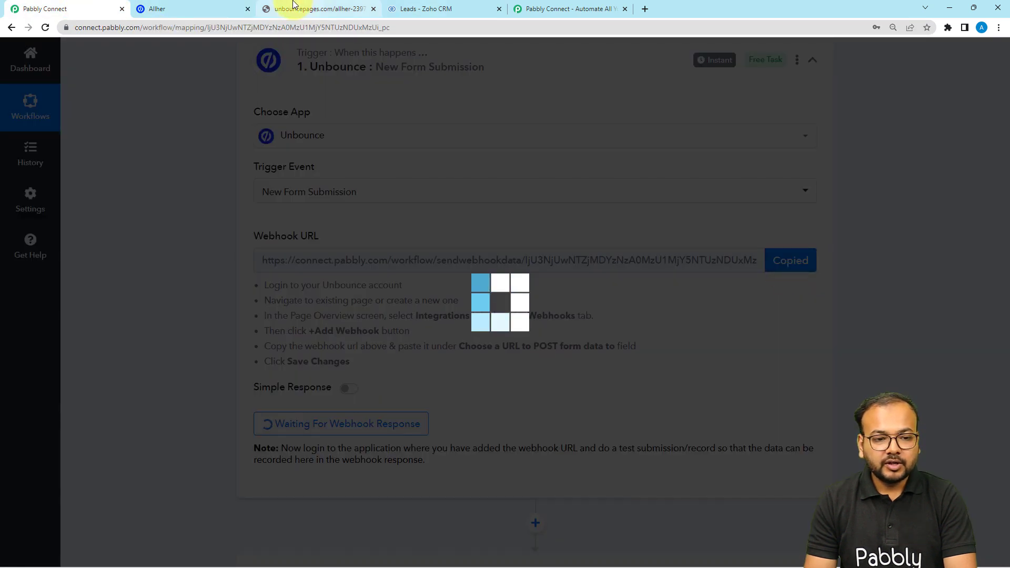
pyautogui.click(220, 11)
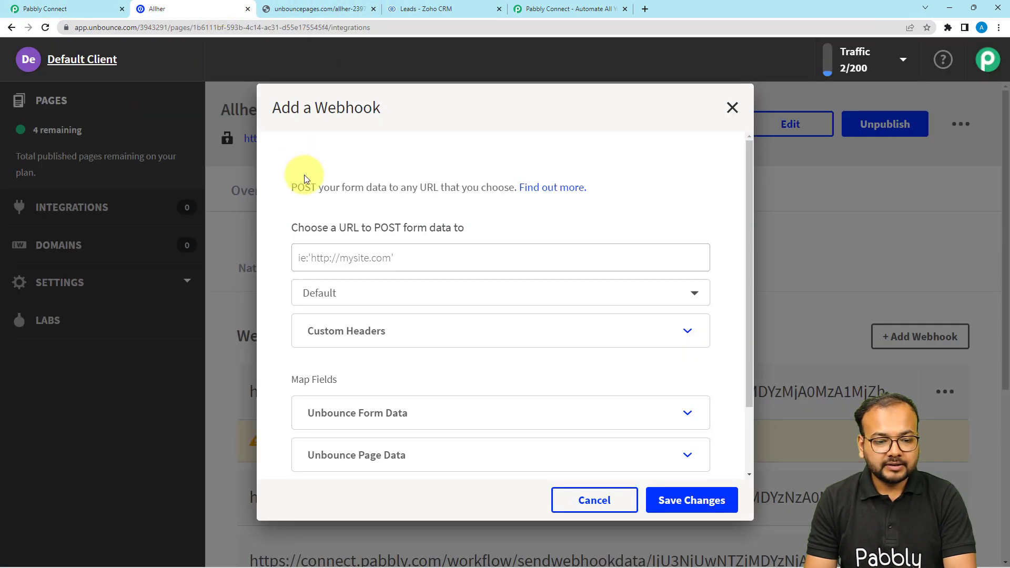
pyautogui.rightClick(326, 258)
pyautogui.click(368, 344)
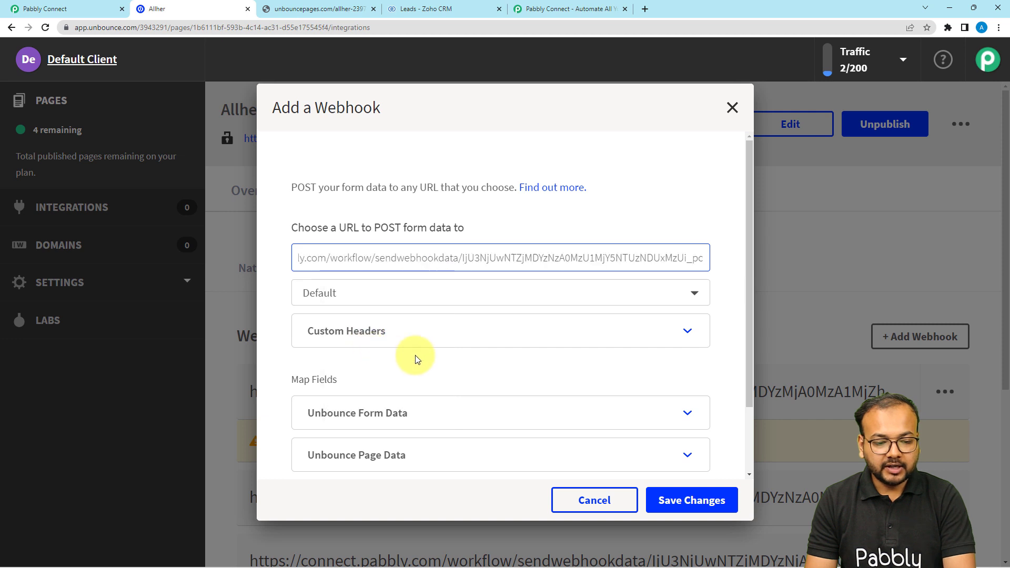
pyautogui.click(440, 358)
# Step: Check the Unbounce form data field mapping, keep the default fields and save the new webhook
pyautogui.scroll(-2, 440, 358)
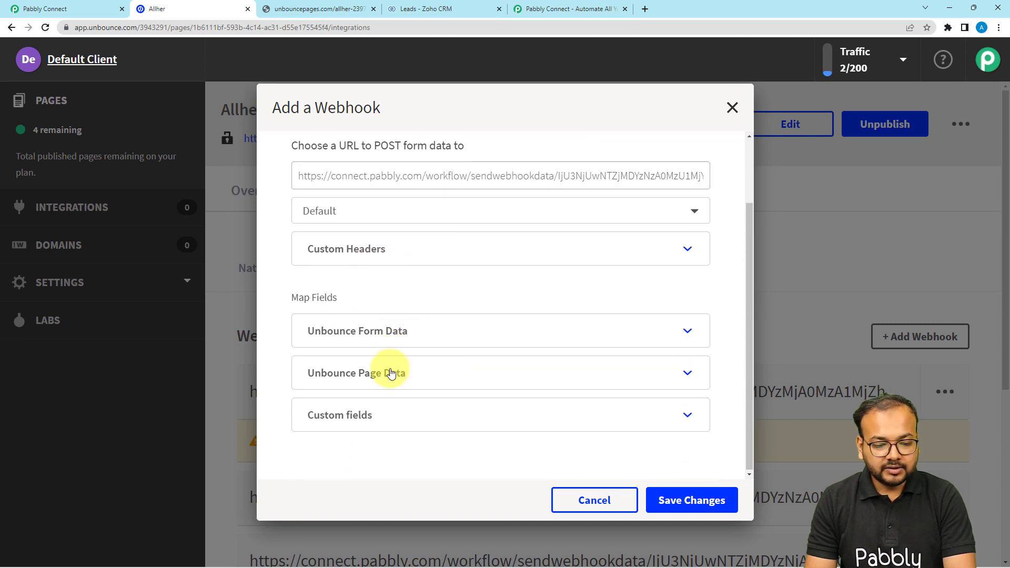
pyautogui.click(367, 334)
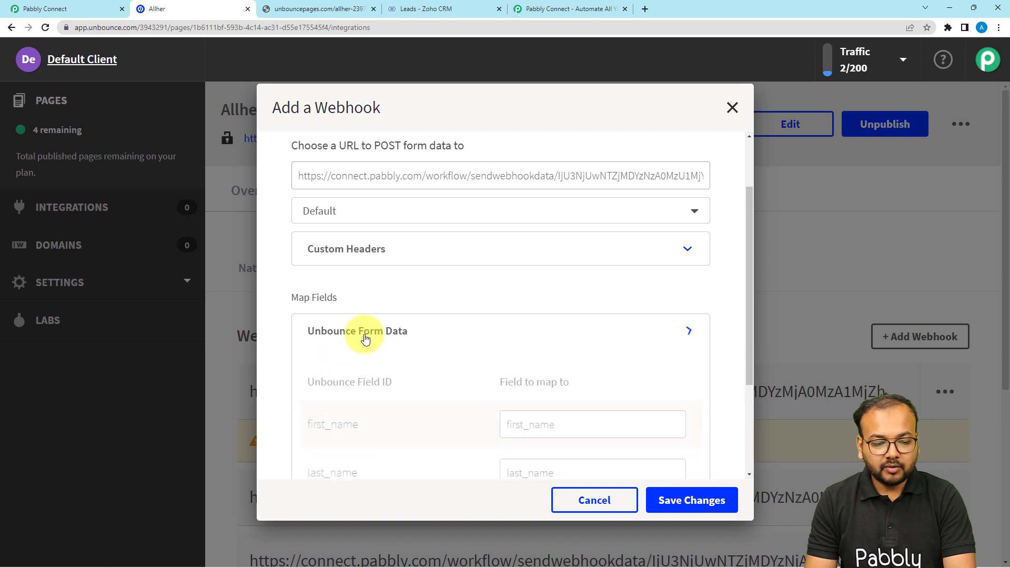
pyautogui.scroll(-1, 366, 338)
pyautogui.scroll(-2, 366, 339)
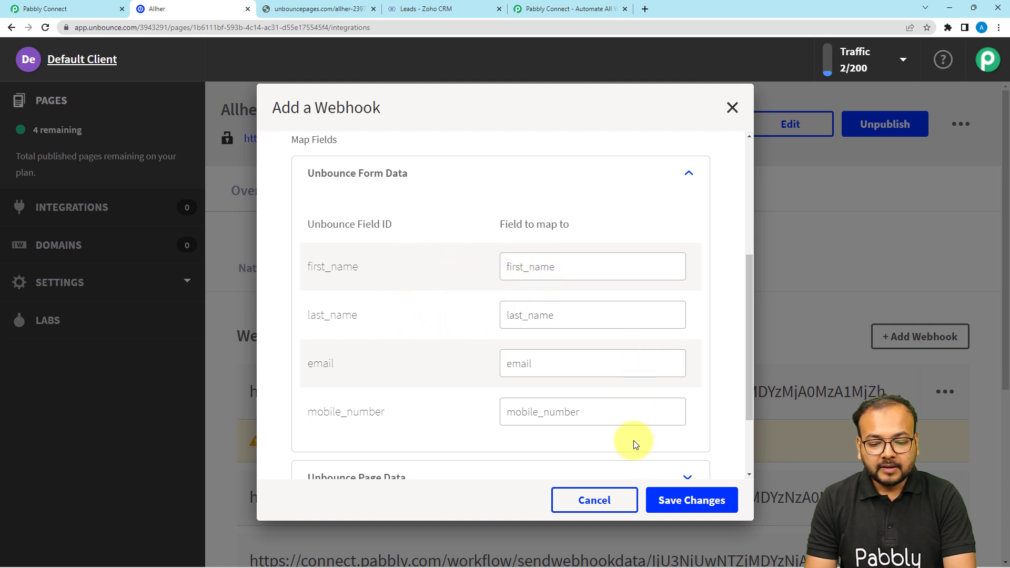
pyautogui.scroll(-2, 652, 457)
pyautogui.click(688, 502)
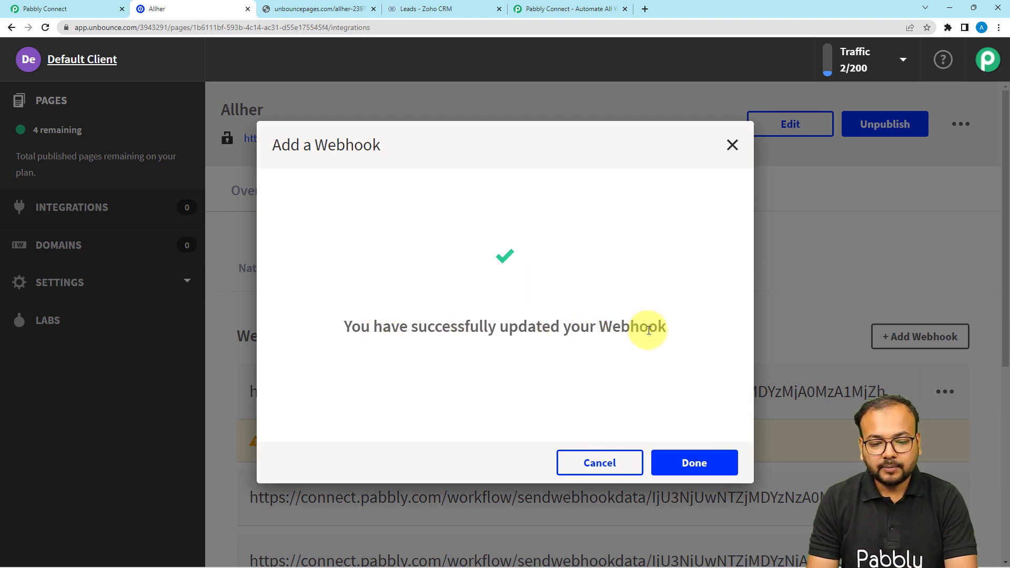
pyautogui.click(669, 464)
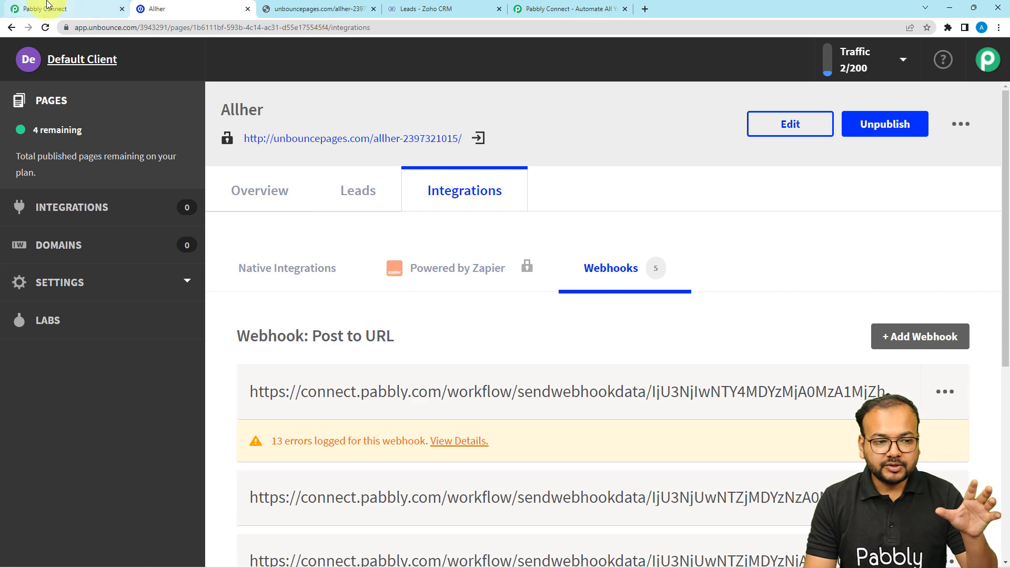
# Step: Return to the Pabbly Connect workflow and read the note about making a test submission
pyautogui.click(32, 8)
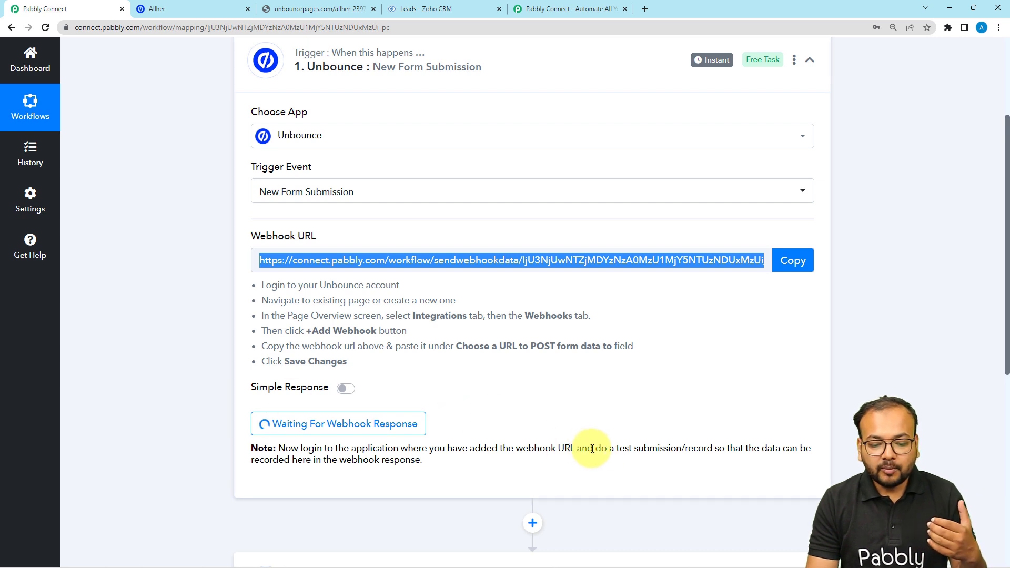
pyautogui.moveTo(616, 448); pyautogui.dragTo(682, 449)
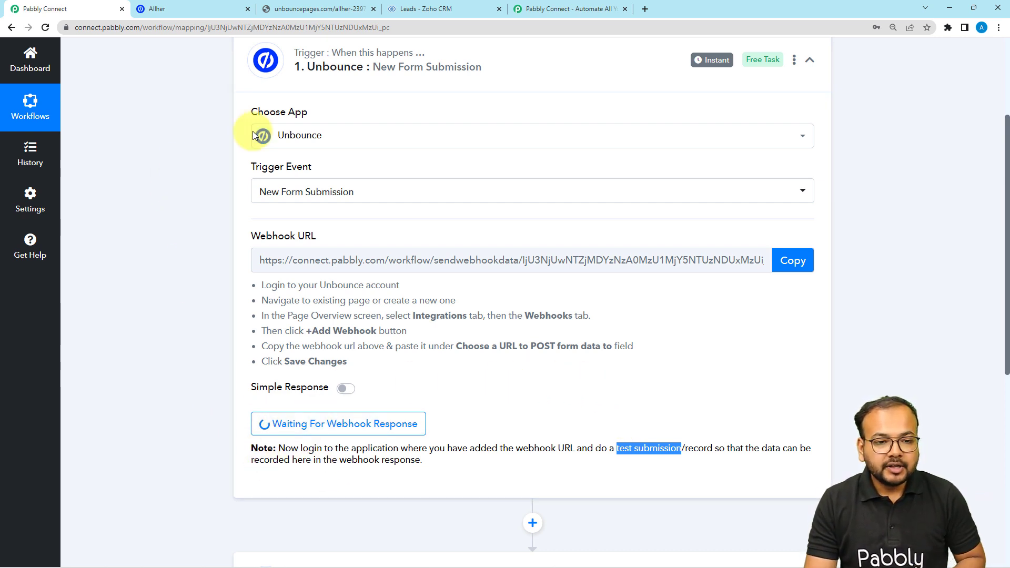
# Step: Open the live Allher landing page from Unbounce and enter Test as the first name and User as the last name
pyautogui.click(191, 9)
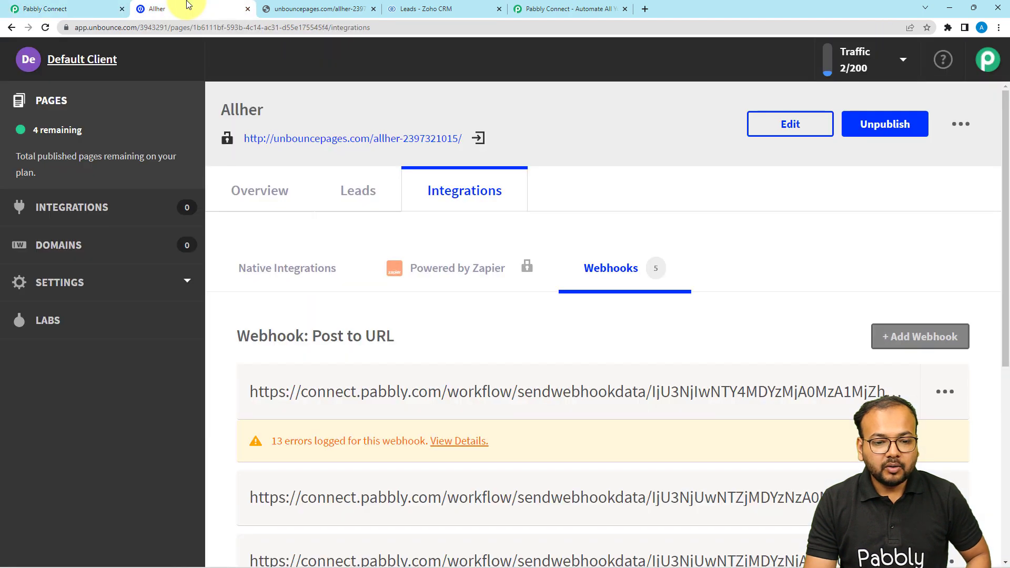
pyautogui.click(479, 139)
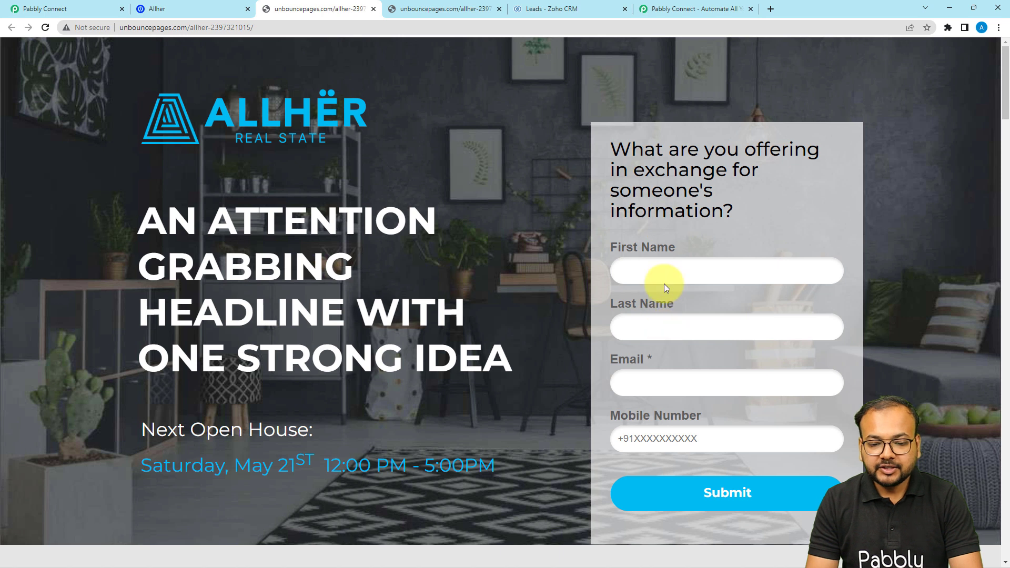
pyautogui.click(665, 269)
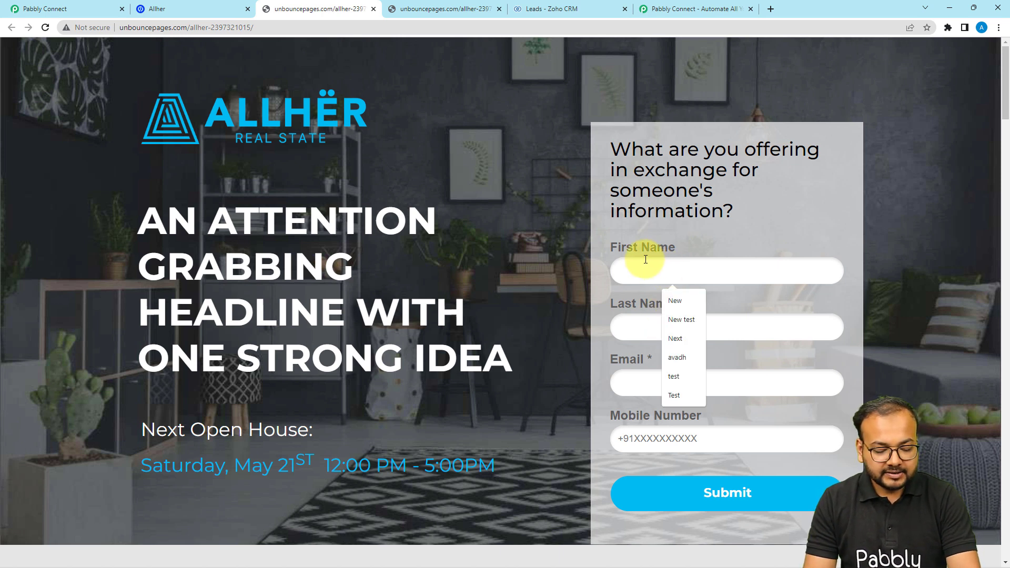
pyautogui.click(675, 394)
pyautogui.click(635, 323)
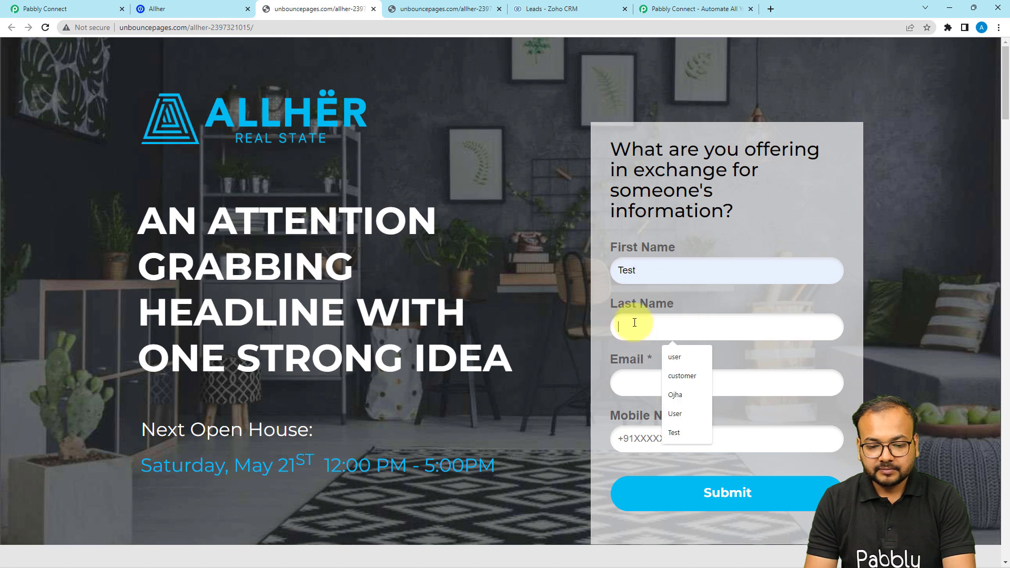
pyautogui.click(674, 416)
# Step: Fill in the form's email address and mobile number, and submit the test entry
pyautogui.click(651, 383)
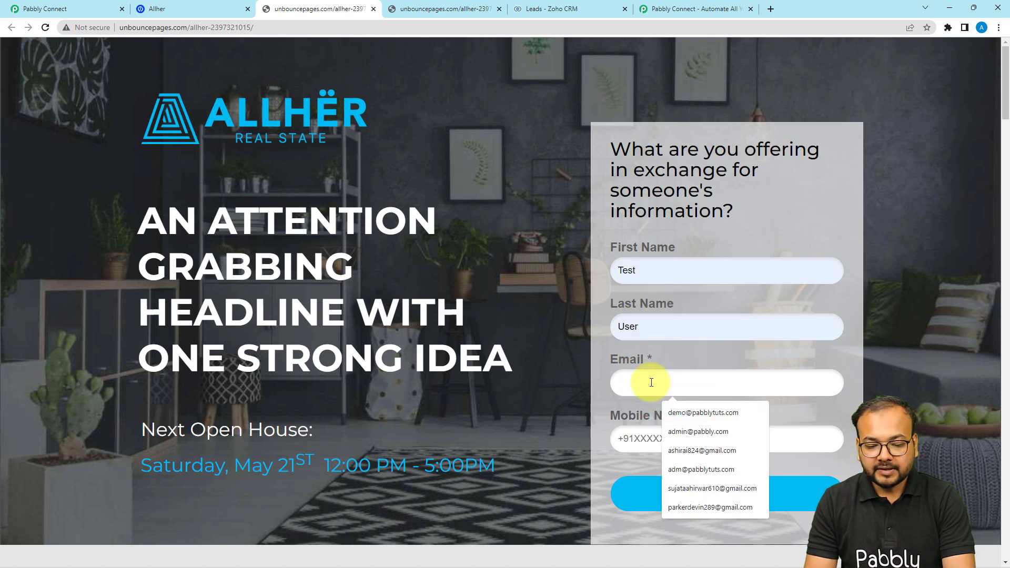
pyautogui.write('t')
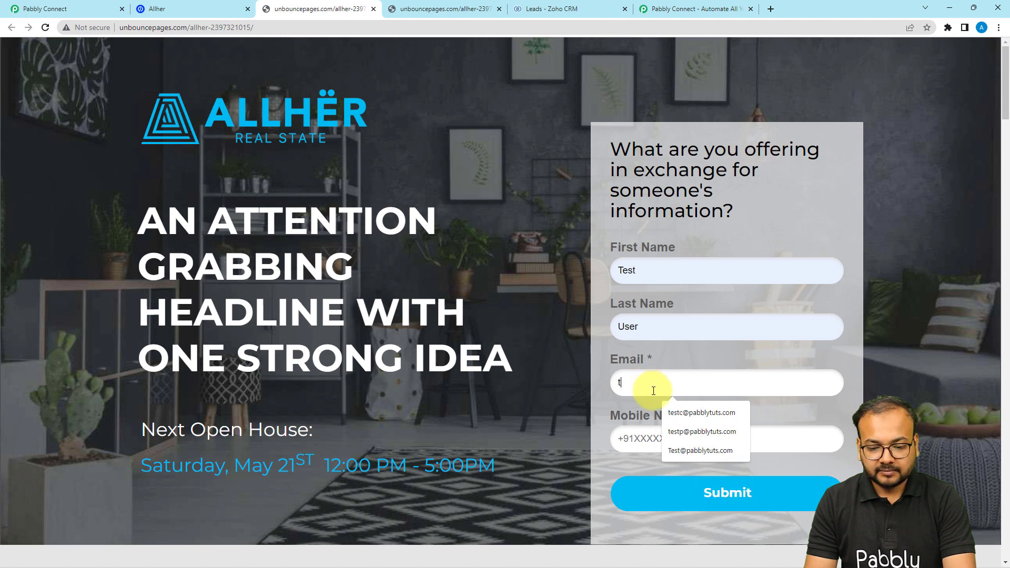
pyautogui.click(674, 428)
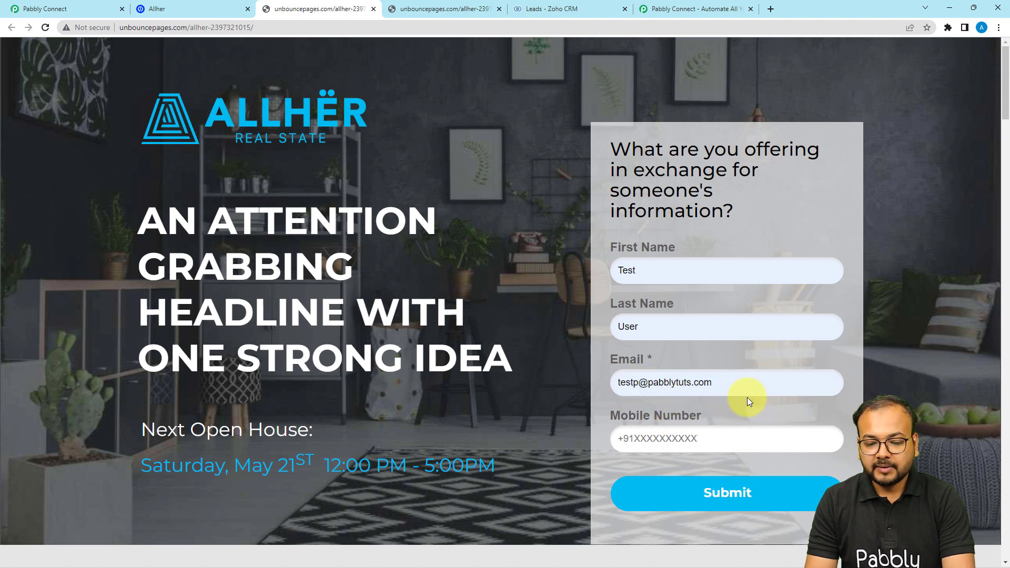
pyautogui.click(688, 439)
pyautogui.click(687, 469)
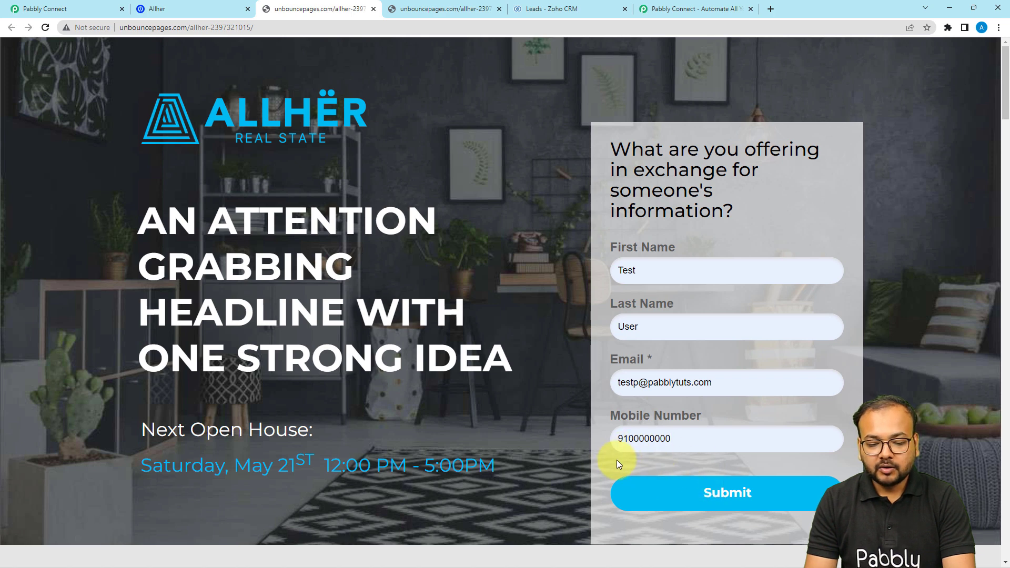
pyautogui.click(632, 509)
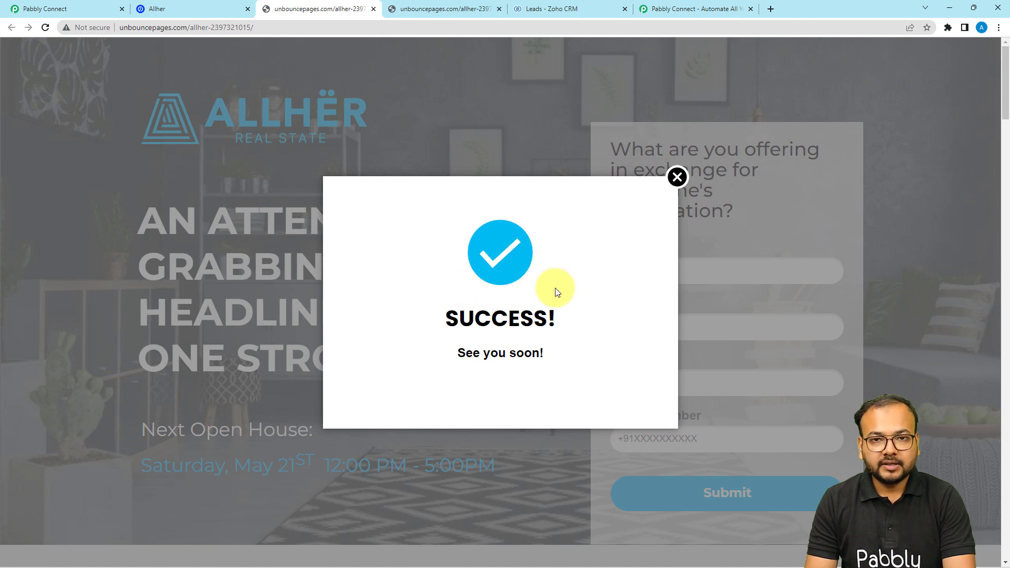
# Step: Return to the Pabbly Connect workflow and examine the captured webhook response, especially the format of the last name and first name values
pyautogui.click(48, 7)
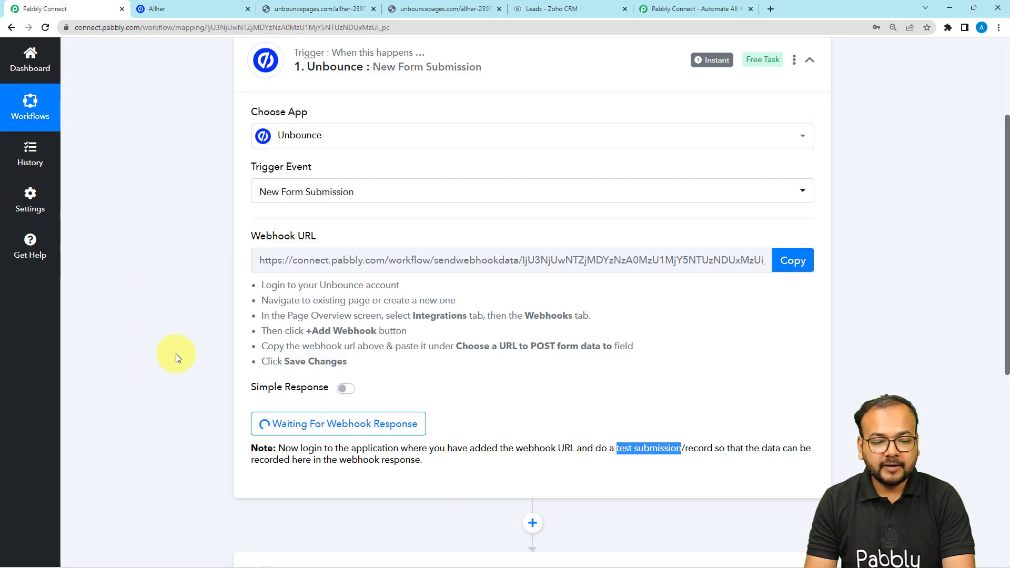
pyautogui.scroll(-1, 176, 358)
pyautogui.scroll(-4, 175, 354)
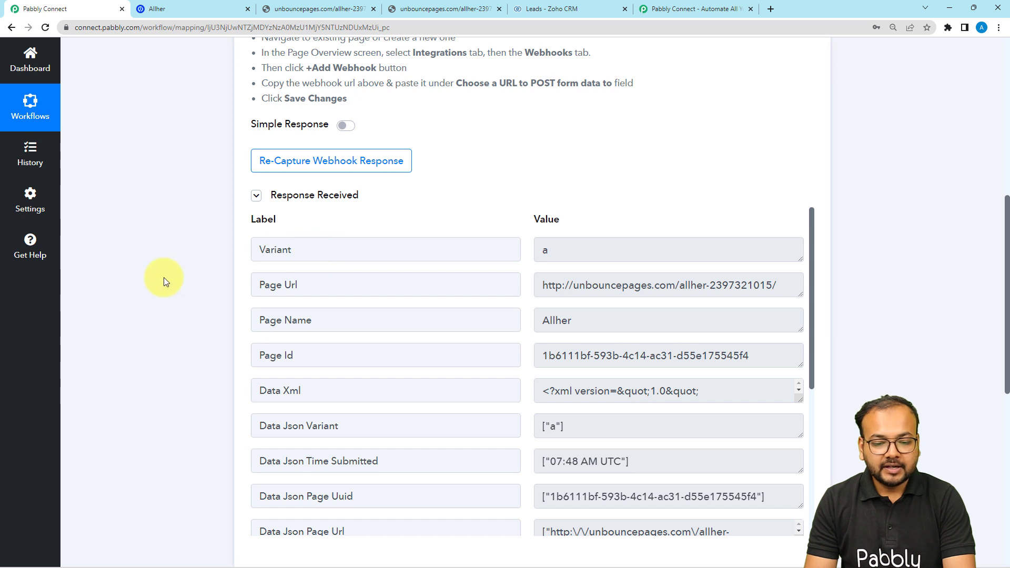
pyautogui.scroll(-1, 163, 277)
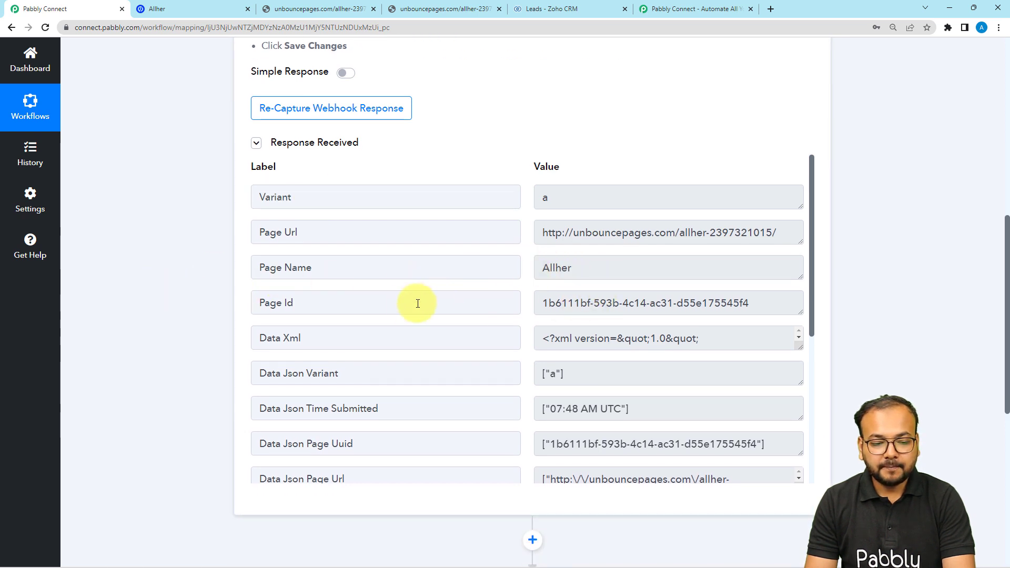
pyautogui.scroll(-1, 464, 358)
pyautogui.scroll(-4, 463, 354)
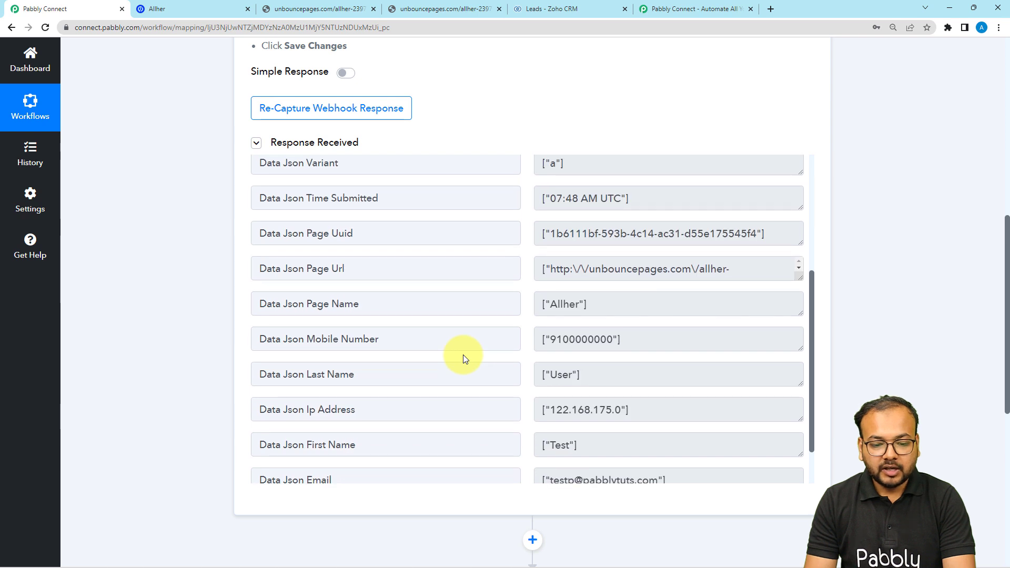
pyautogui.scroll(-1, 464, 358)
pyautogui.scroll(-1, 463, 355)
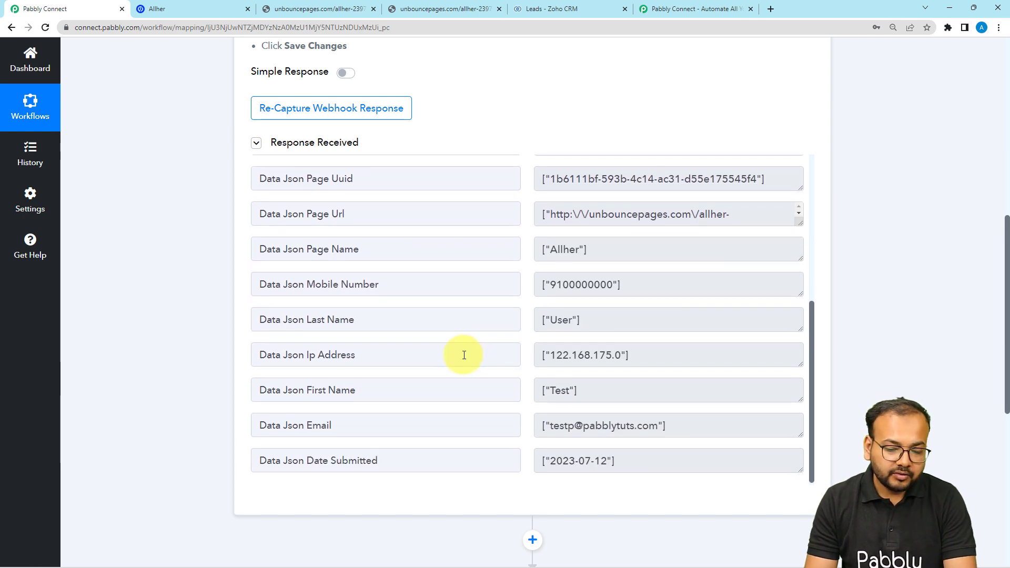
pyautogui.scroll(2, 464, 355)
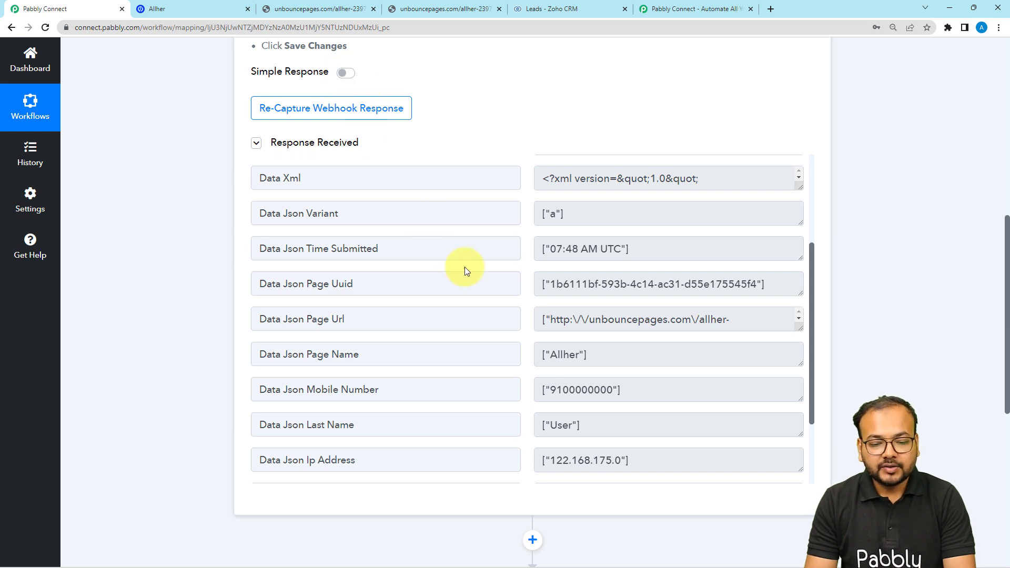
pyautogui.scroll(-2, 466, 274)
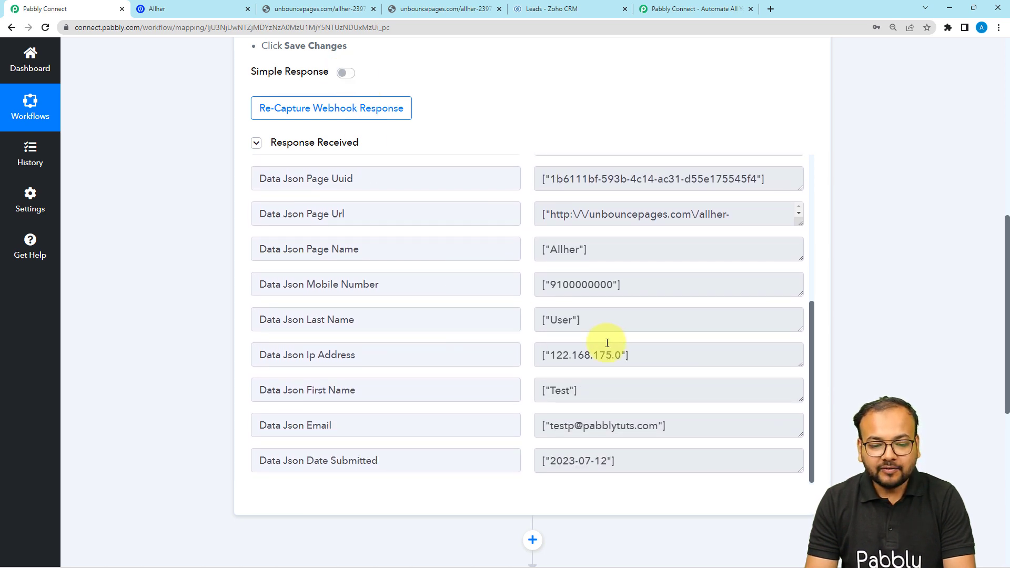
pyautogui.scroll(-1, 610, 343)
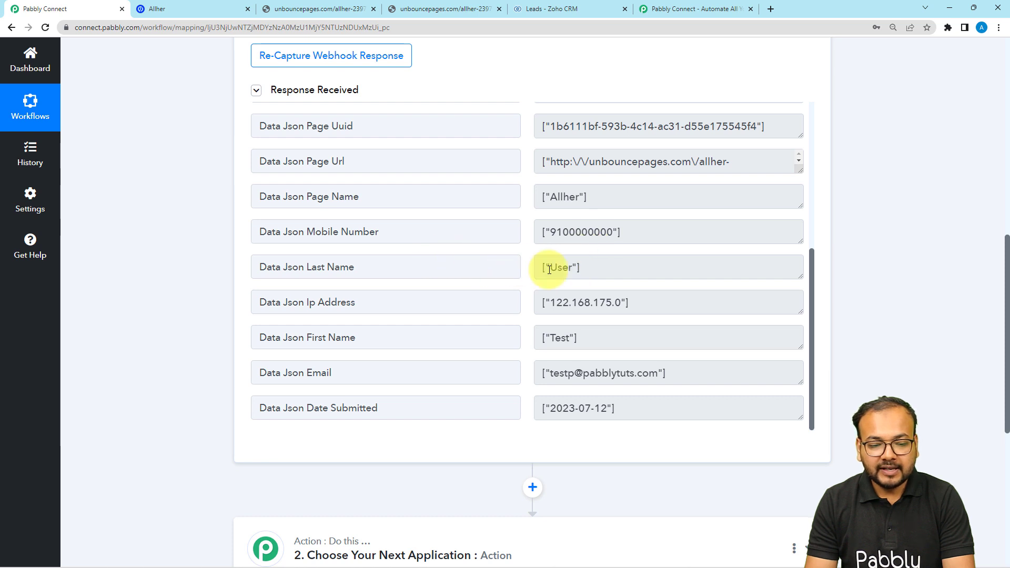
pyautogui.moveTo(590, 272); pyautogui.dragTo(546, 272)
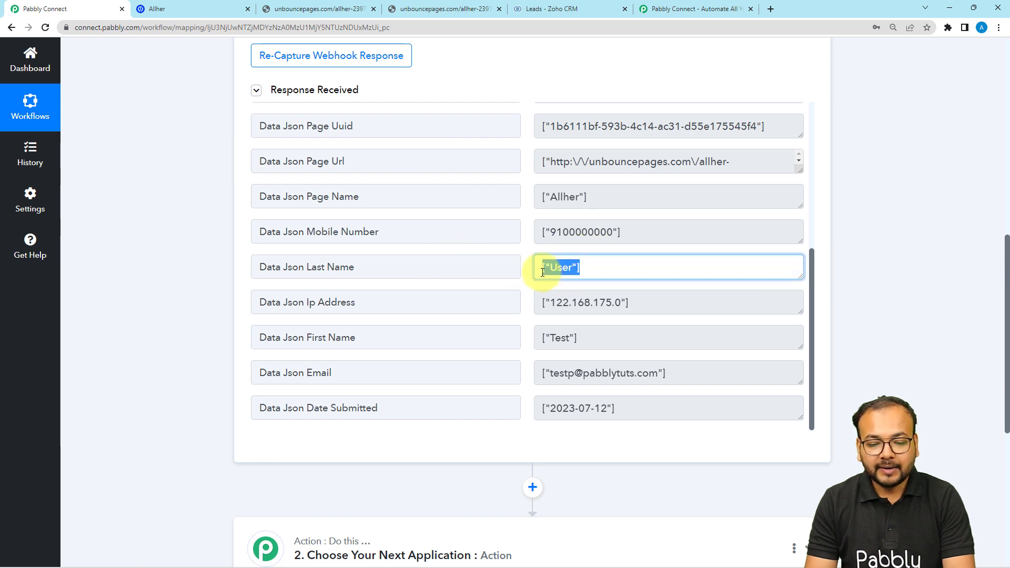
pyautogui.moveTo(580, 341); pyautogui.dragTo(542, 344)
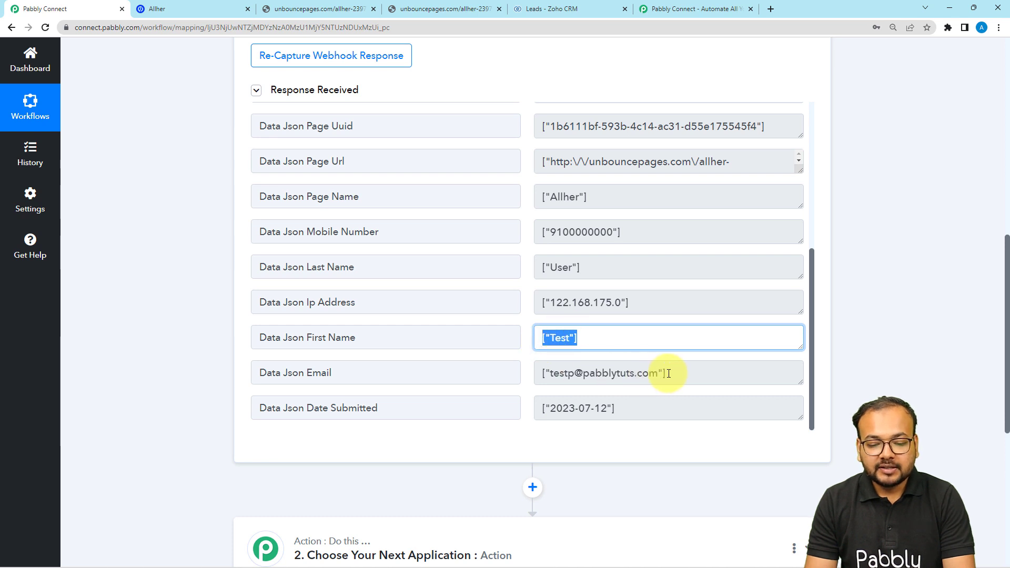
# Step: Enable Simple Response on the Unbounce trigger and start re-capturing the webhook response
pyautogui.scroll(3, 647, 275)
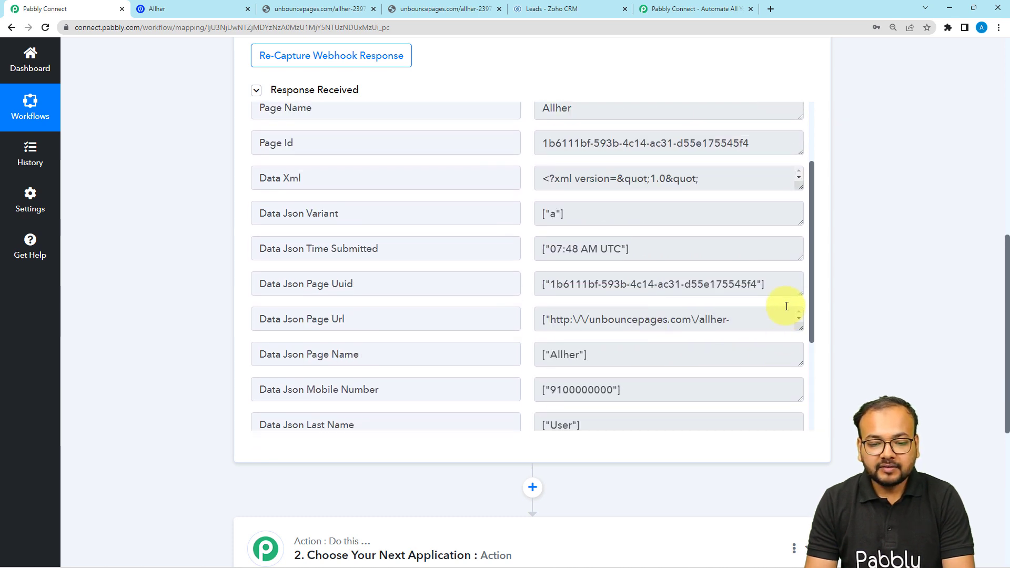
pyautogui.scroll(2, 630, 224)
pyautogui.scroll(3, 195, 168)
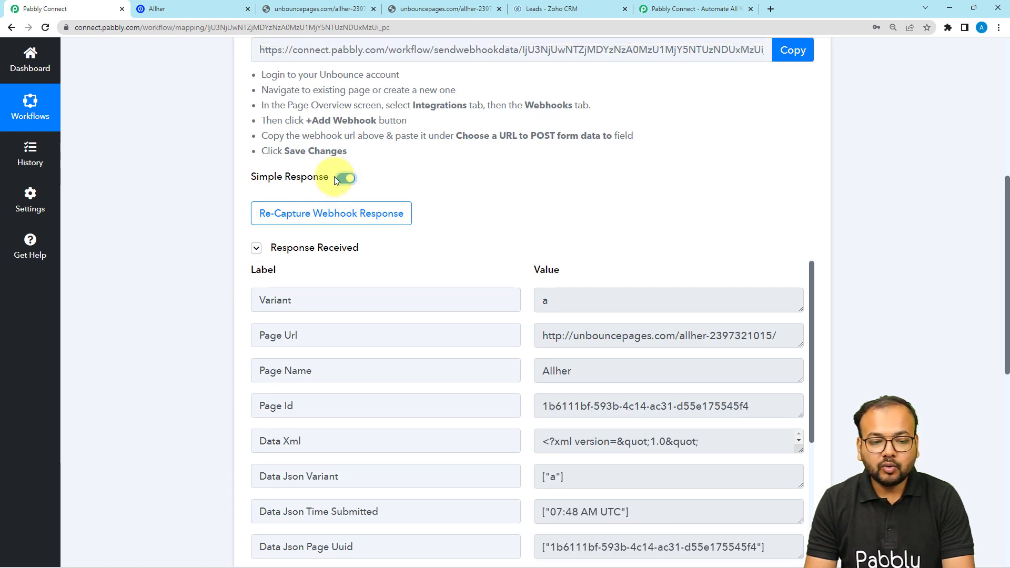
pyautogui.click(278, 213)
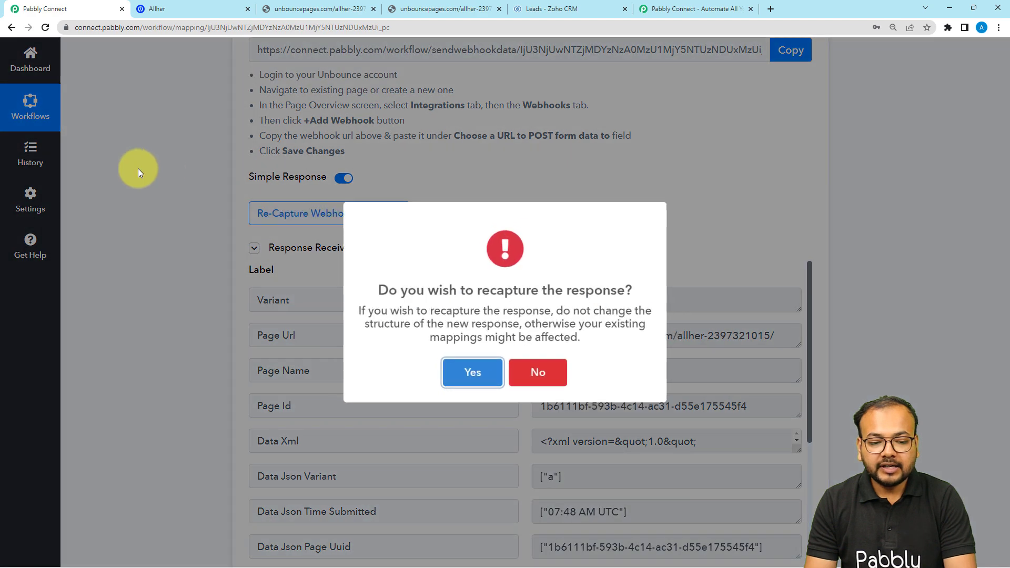
pyautogui.click(472, 377)
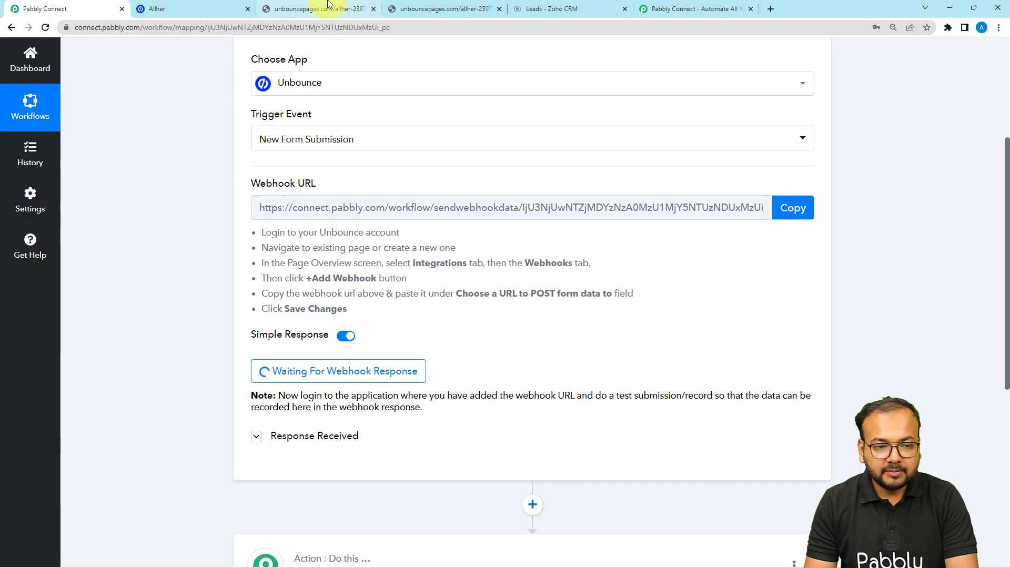
# Step: Return to the Allher form, dismiss the success message and enter Test as the first name and user as the last name
pyautogui.click(320, 8)
pyautogui.click(677, 177)
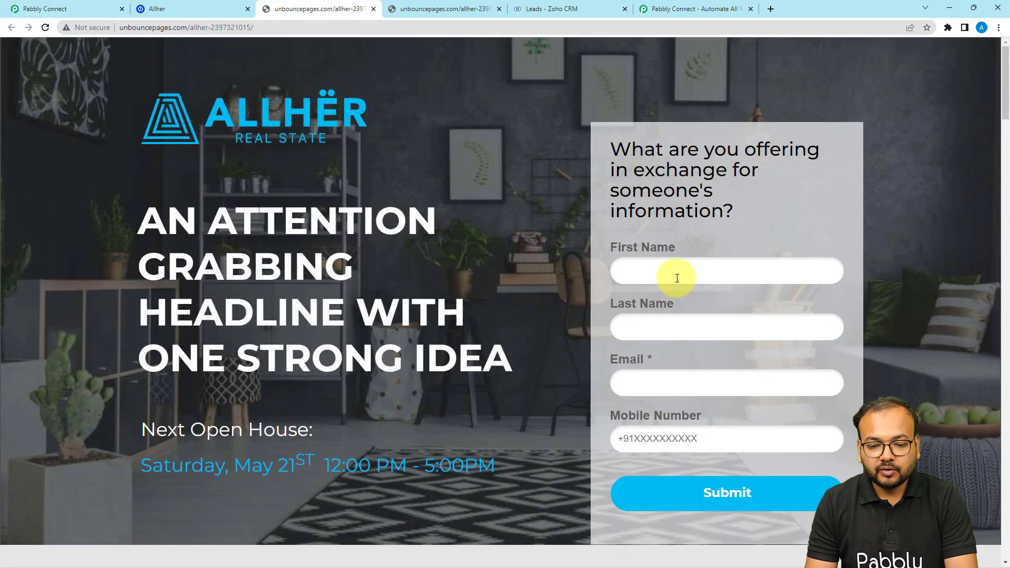
pyautogui.click(678, 274)
pyautogui.click(677, 339)
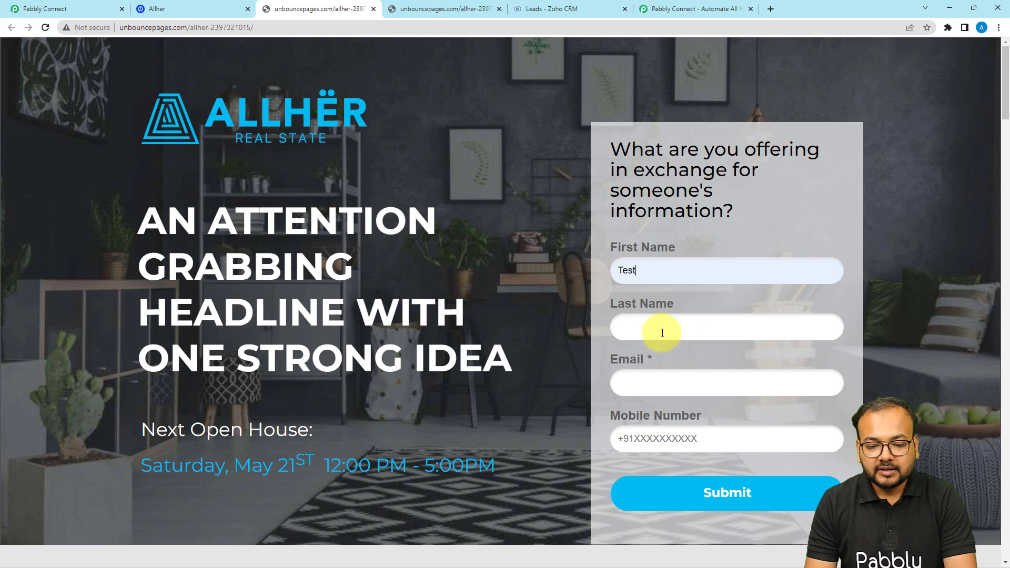
pyautogui.click(662, 330)
pyautogui.click(671, 355)
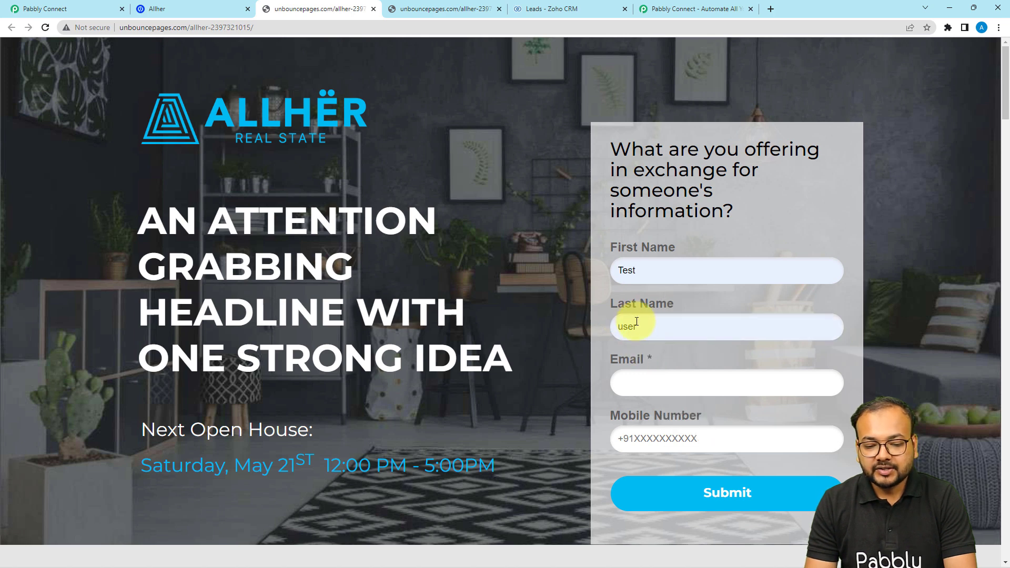
# Step: Complete the second test entry with the email address and mobile number, and submit the form again
pyautogui.click(658, 390)
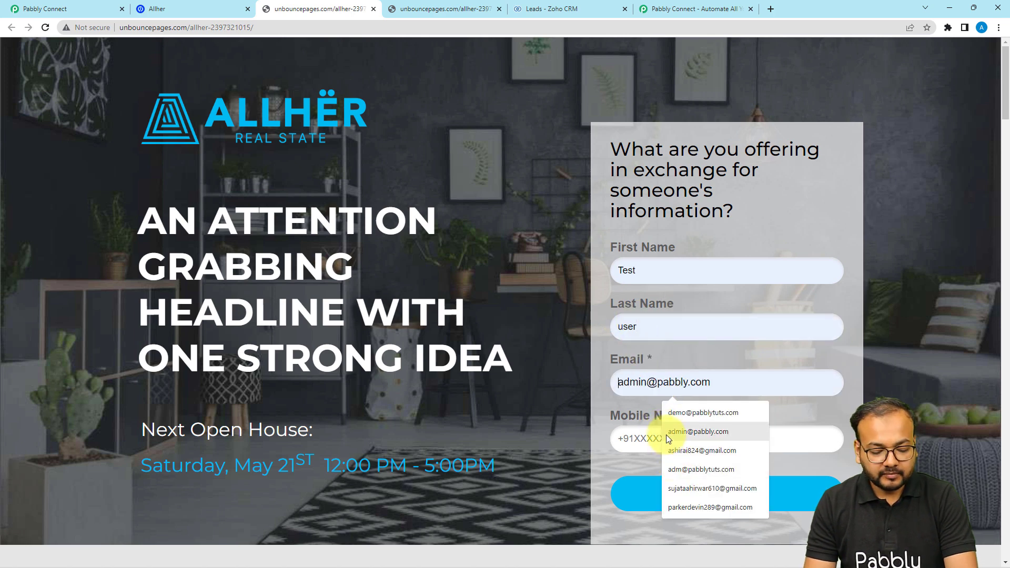
pyautogui.write('testp')
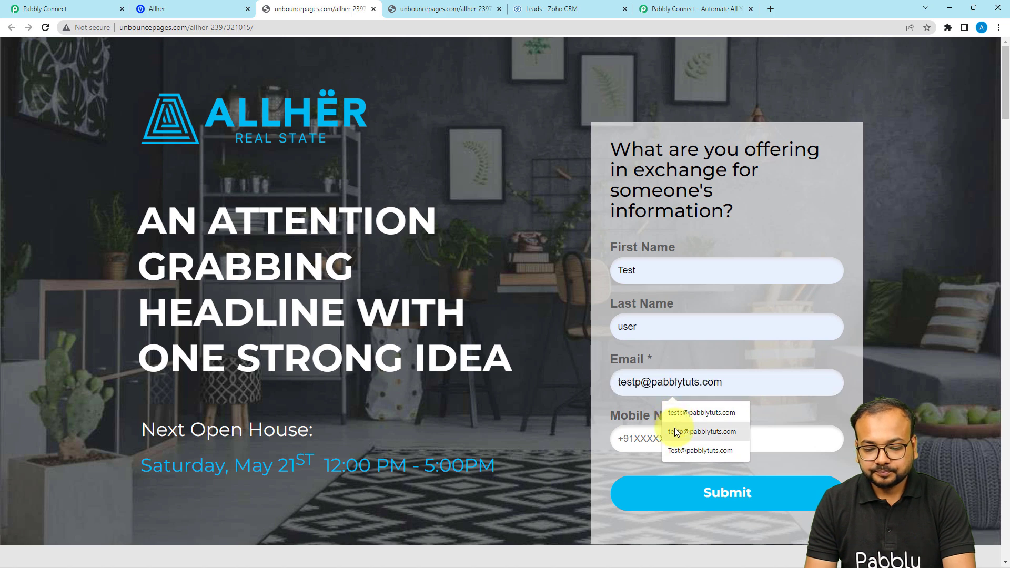
pyautogui.click(675, 429)
pyautogui.click(643, 429)
pyautogui.click(677, 468)
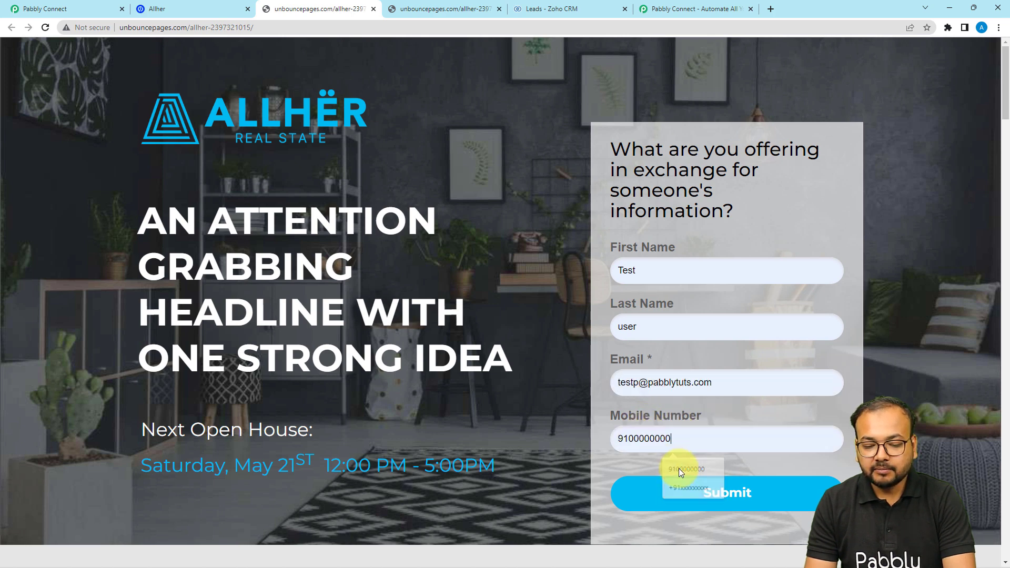
pyautogui.click(654, 494)
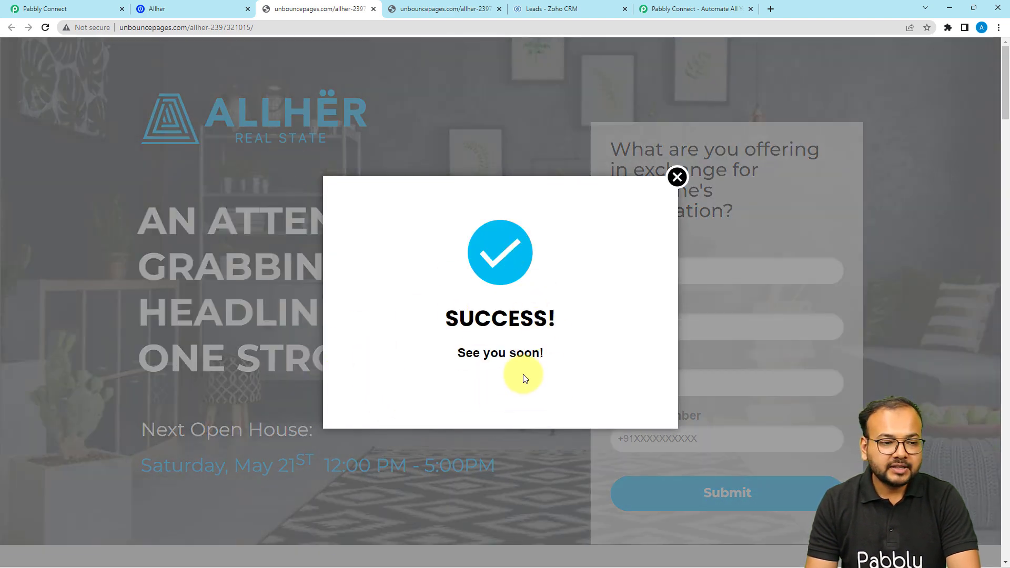
# Step: Go back to Pabbly Connect and review the re-captured response's name, email, mobile number and submission date fields
pyautogui.click(76, 12)
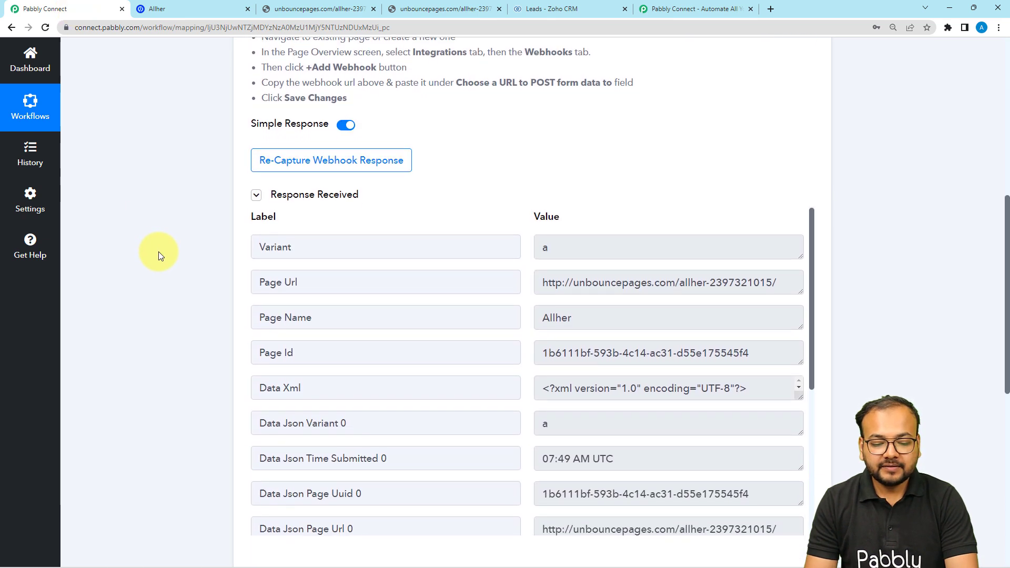
pyautogui.scroll(-2, 339, 265)
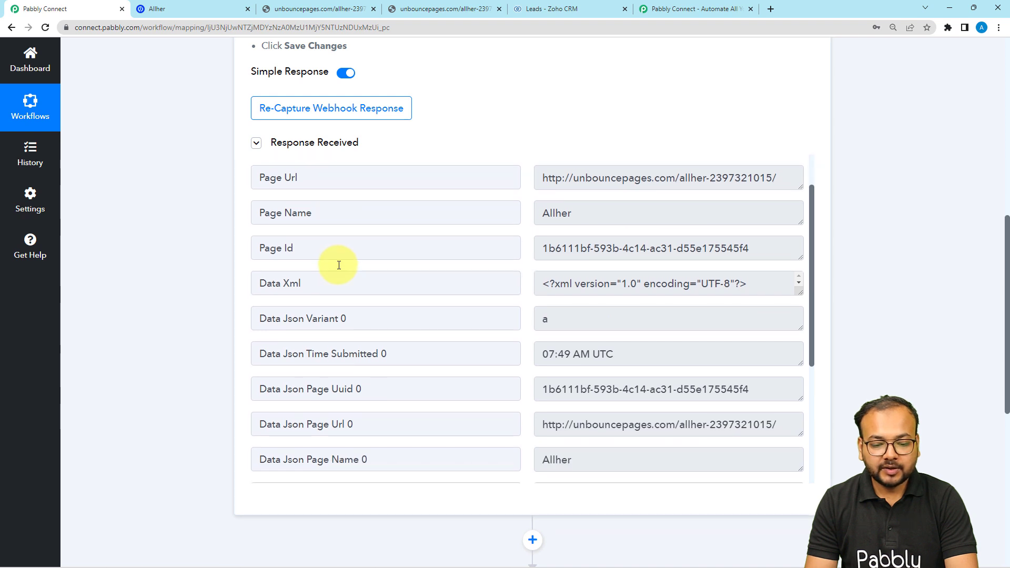
pyautogui.scroll(-1, 338, 264)
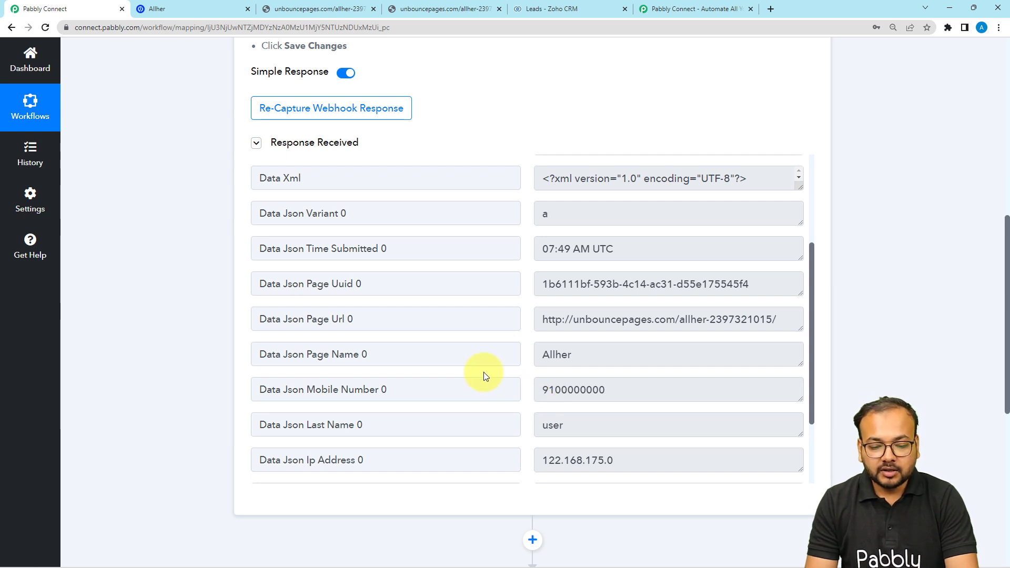
pyautogui.scroll(-2, 481, 372)
pyautogui.scroll(-1, 476, 326)
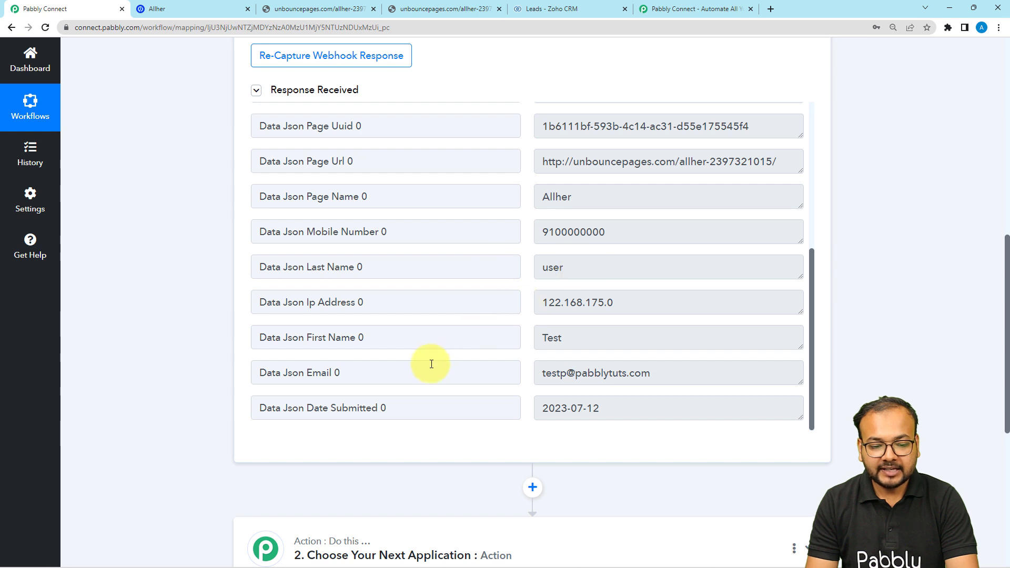
pyautogui.scroll(-1, 530, 384)
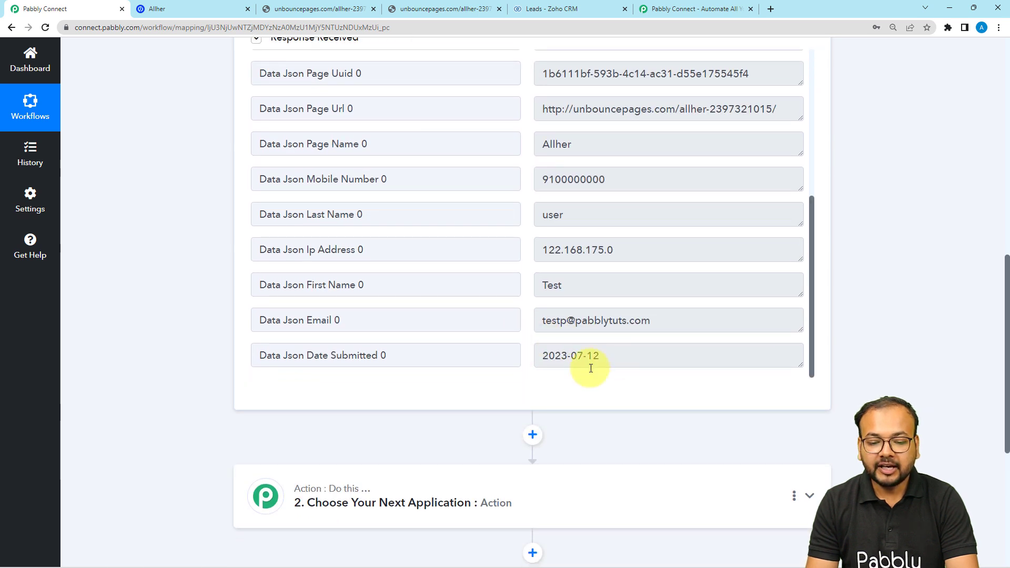
# Step: Choose Zoho CRM as the app for the workflow's second step, finding it with the search term zoho
pyautogui.scroll(-4, 221, 271)
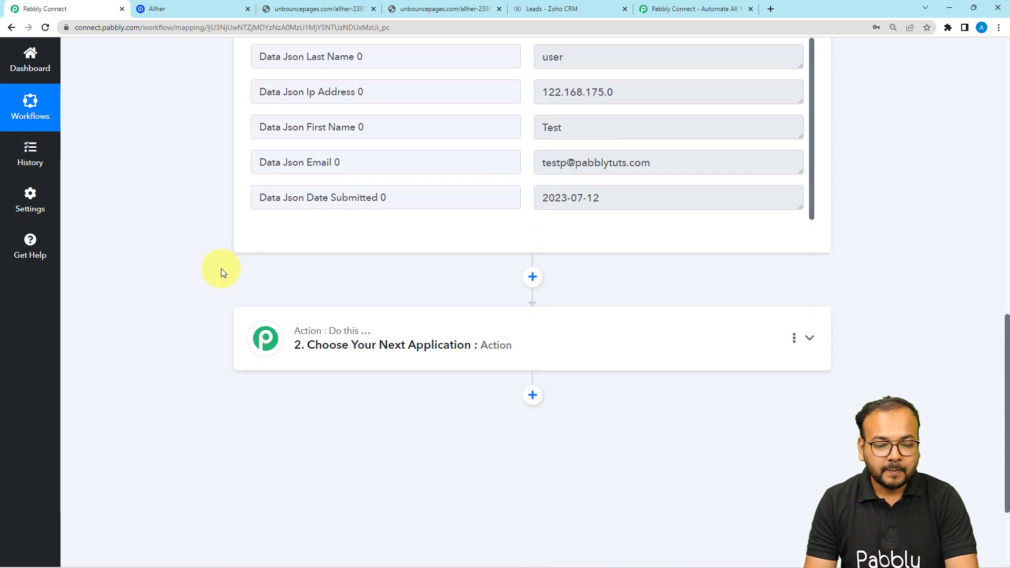
pyautogui.scroll(-1, 221, 269)
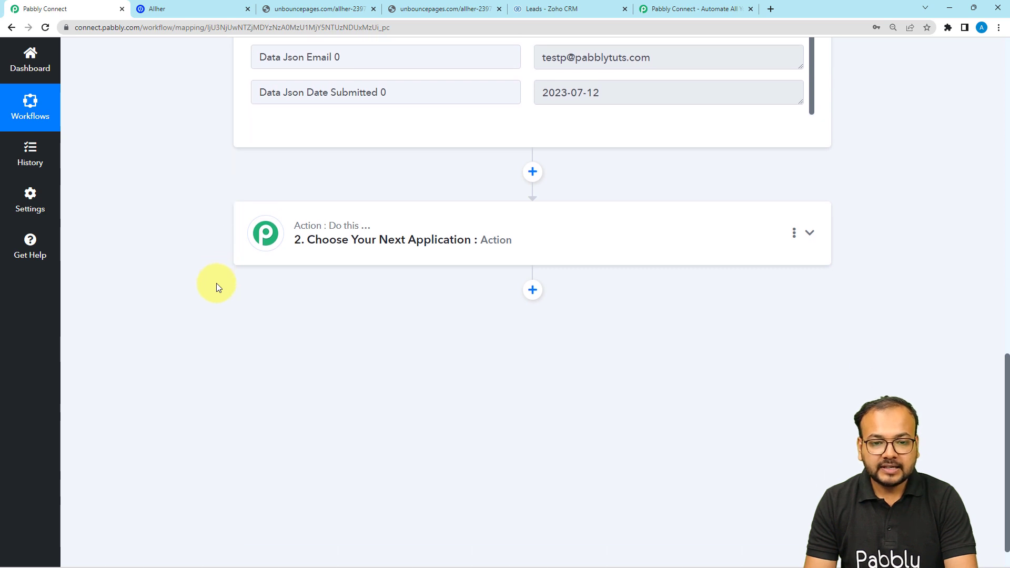
pyautogui.click(366, 243)
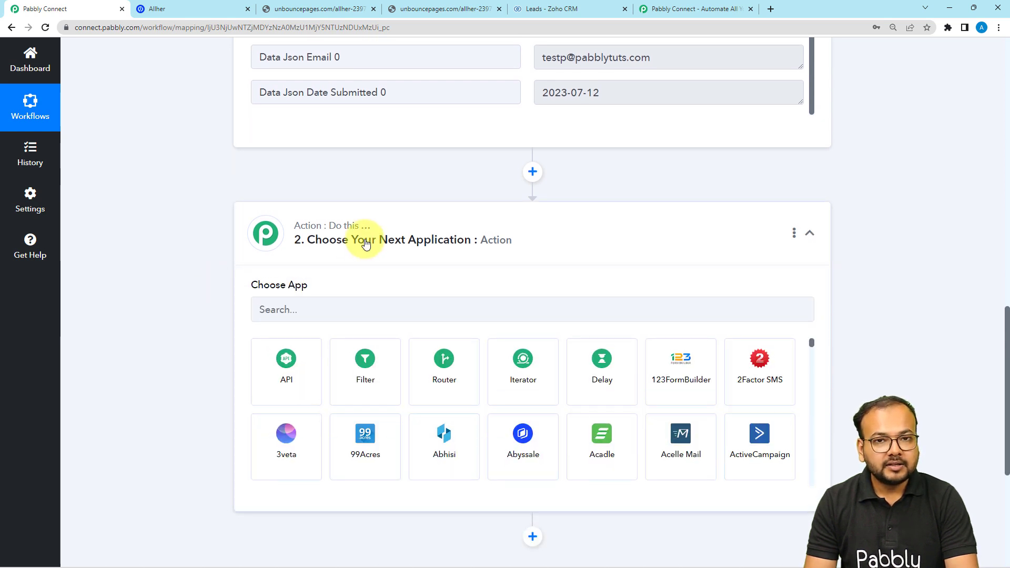
pyautogui.scroll(-1, 367, 243)
pyautogui.click(355, 256)
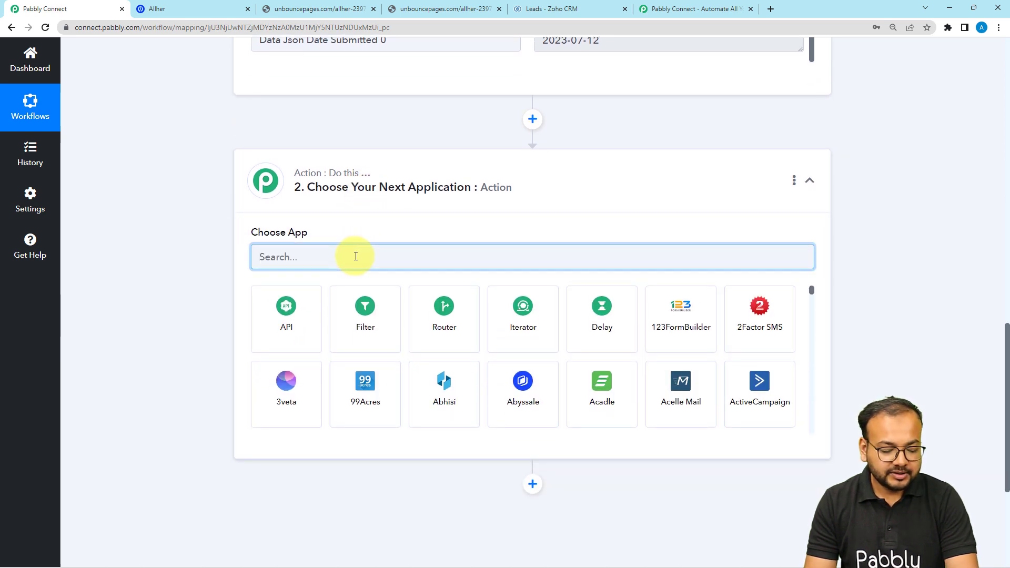
pyautogui.write('zoho')
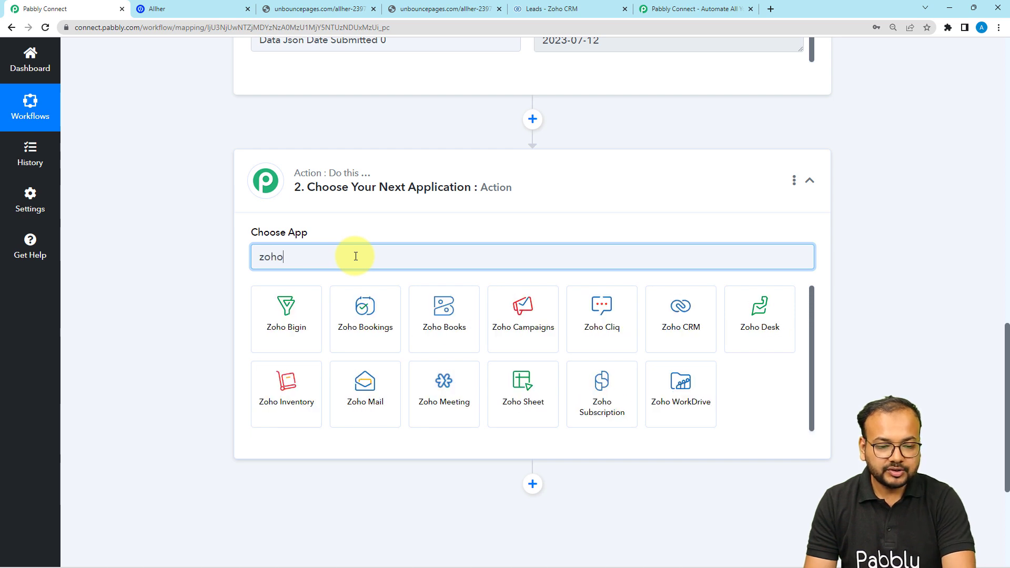
pyautogui.click(685, 343)
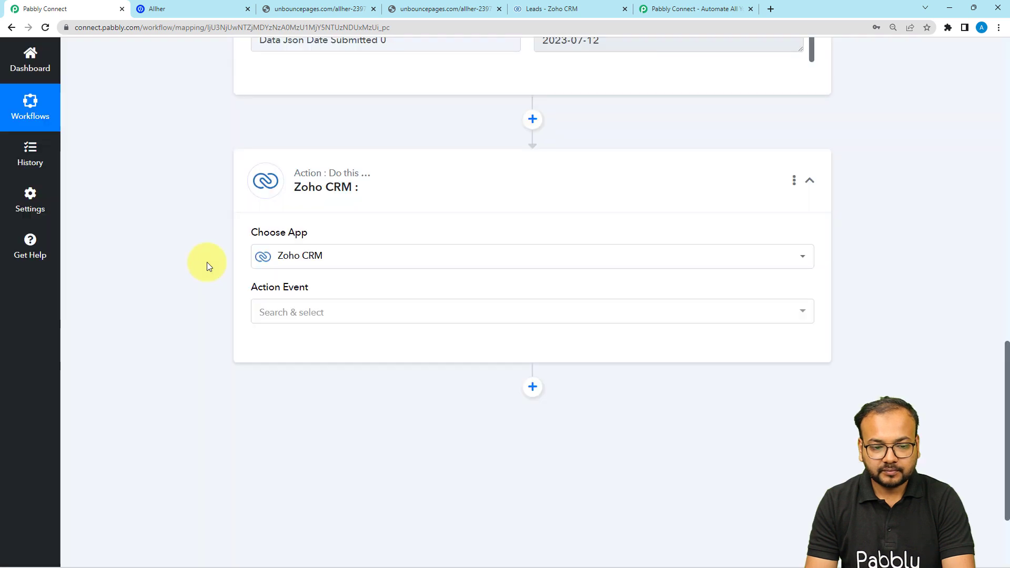
# Step: Set the Zoho CRM action event to Create Lead and start adding a new Zoho CRM connection
pyautogui.scroll(-2, 226, 277)
pyautogui.click(281, 208)
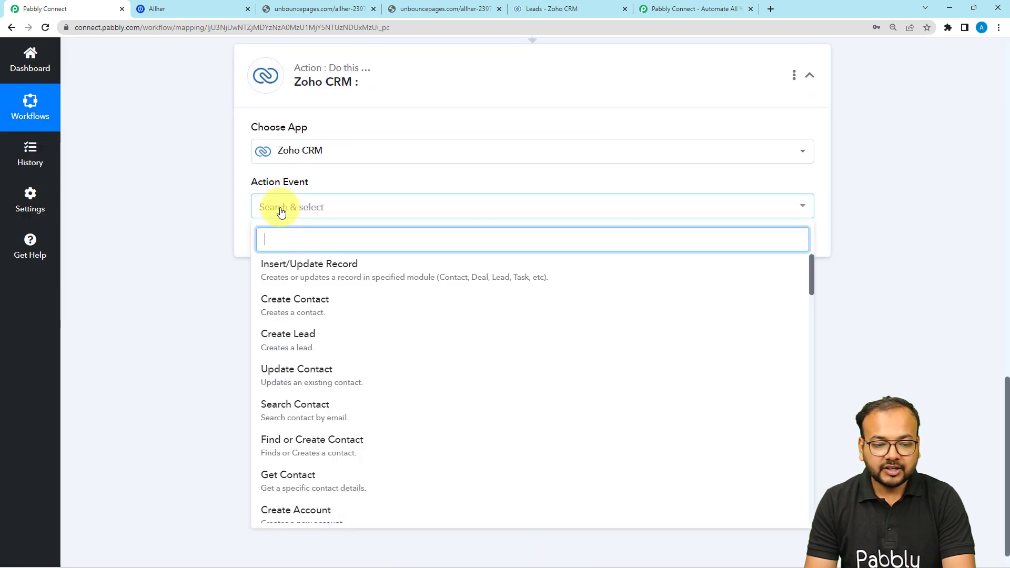
pyautogui.click(293, 343)
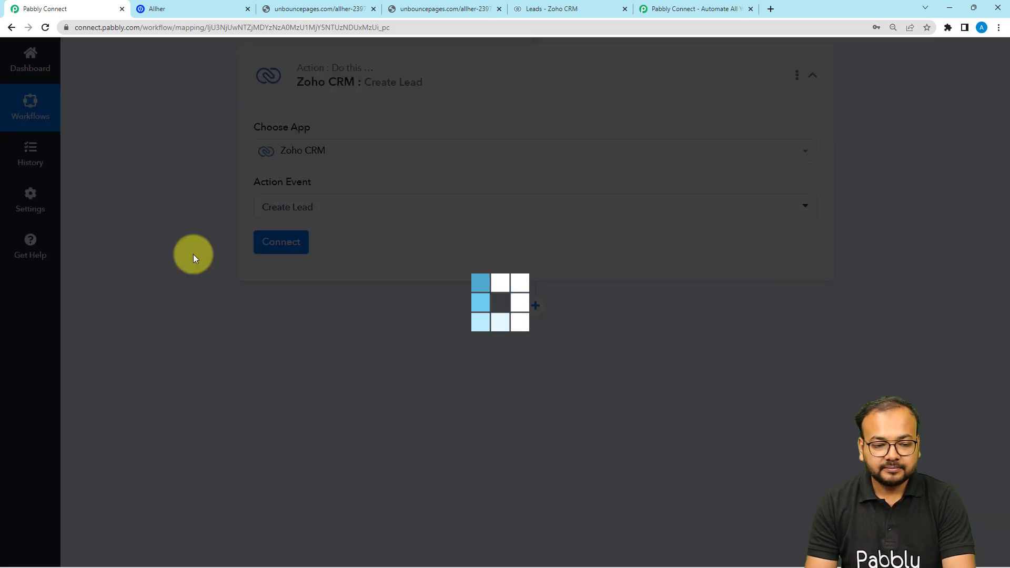
pyautogui.click(282, 246)
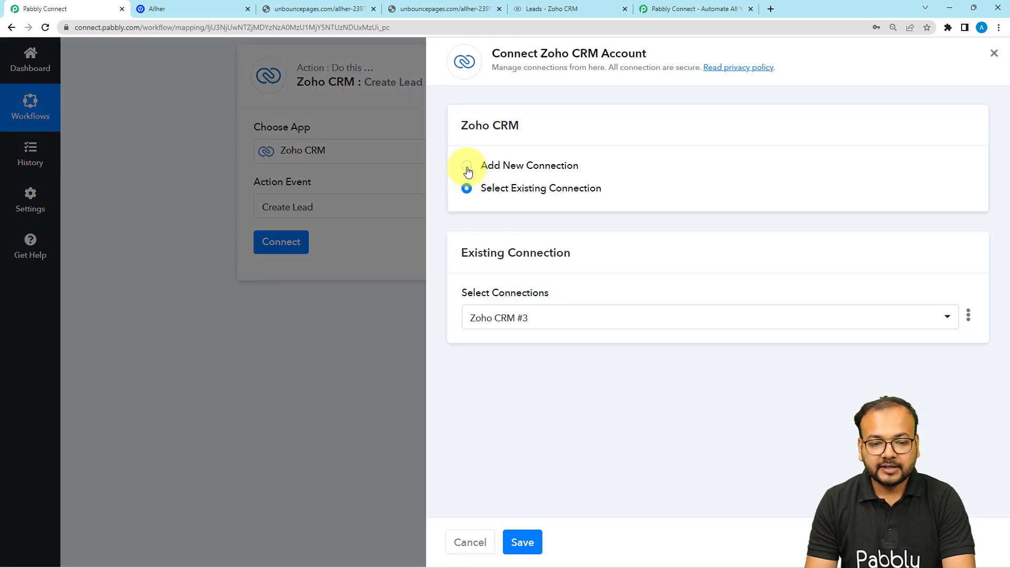
pyautogui.click(467, 167)
pyautogui.click(504, 302)
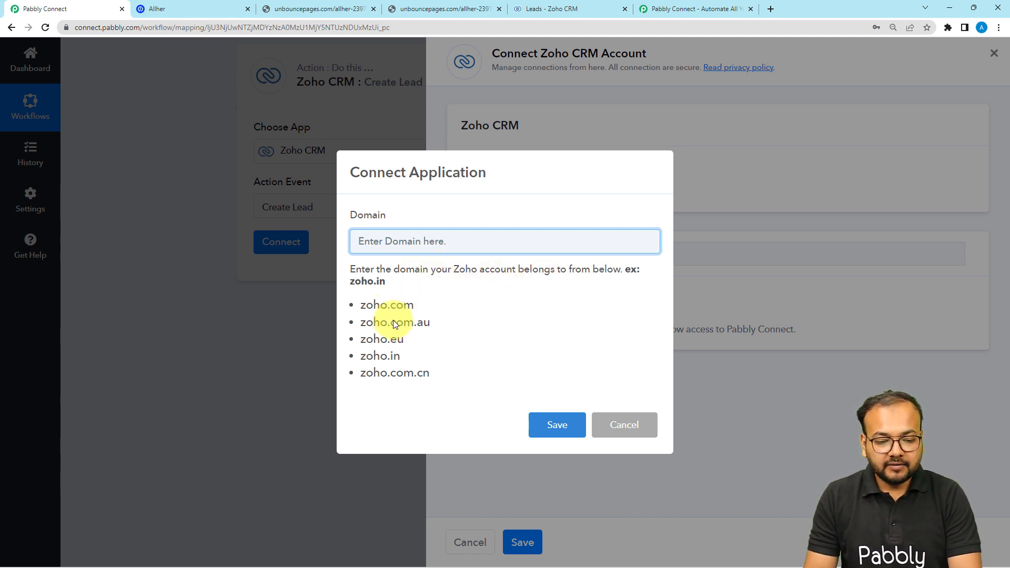
# Step: Switch to Zoho CRM to check the account's domain in the Leads page address, and return to Pabbly Connect
pyautogui.click(545, 11)
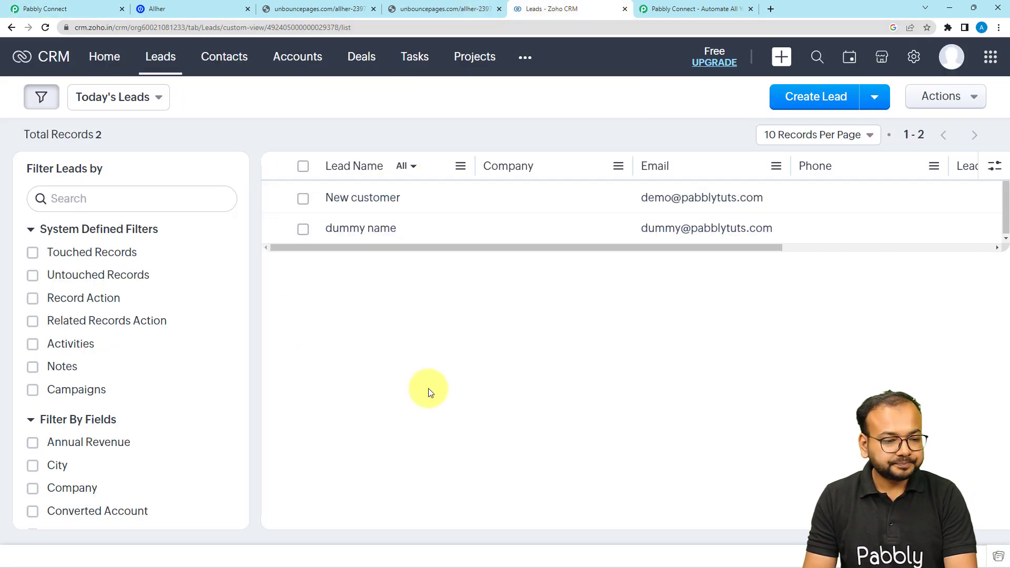
pyautogui.doubleClick(94, 29)
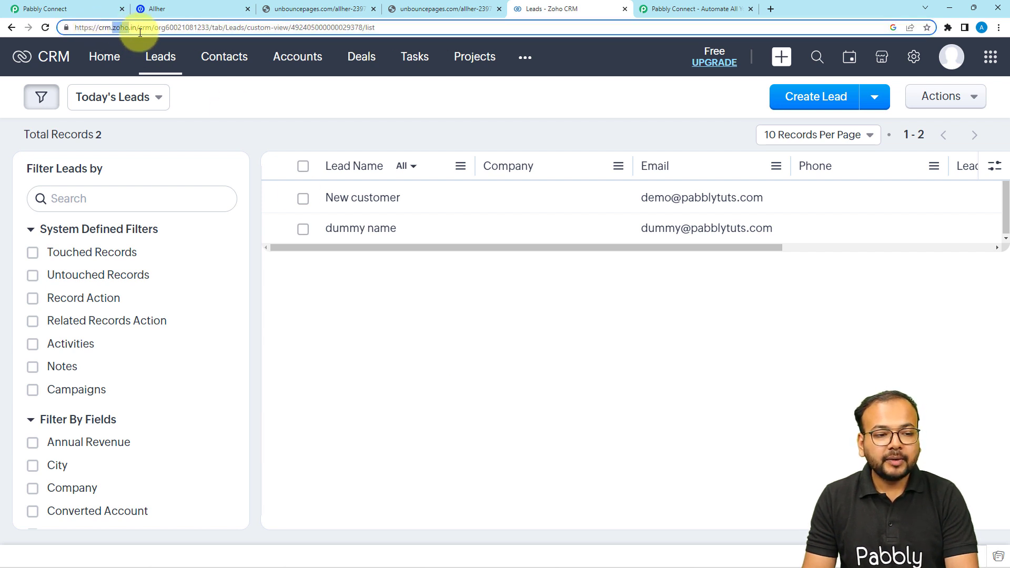
pyautogui.click(114, 9)
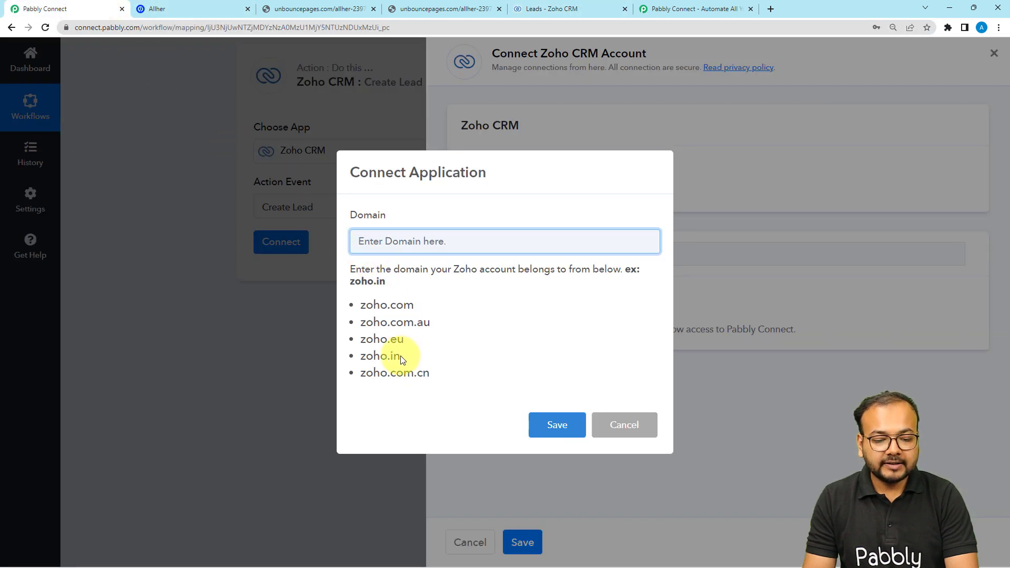
# Step: Set the connection's domain to zoho.in, save it and grant Pabbly Connect access to the Zoho account
pyautogui.moveTo(400, 355); pyautogui.dragTo(363, 356)
pyautogui.hotkey('ctrl', 'c')
pyautogui.click(474, 241)
pyautogui.hotkey('ctrl', 'v')
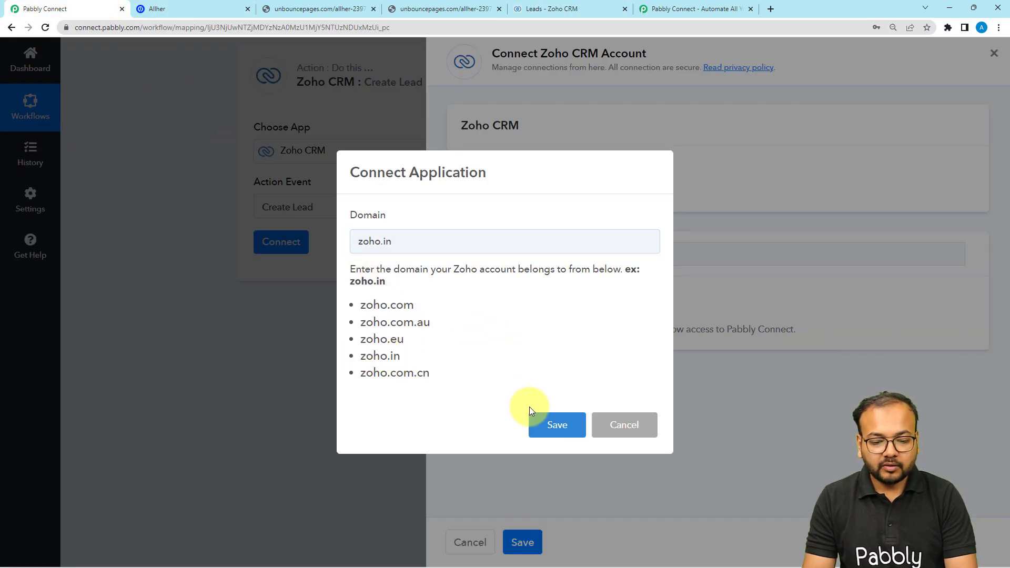
pyautogui.click(537, 421)
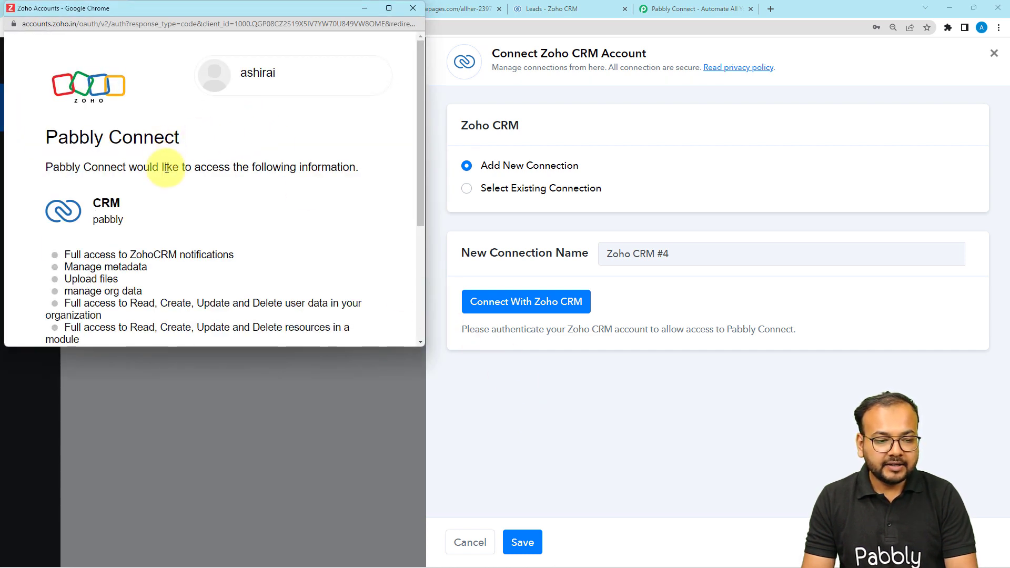
pyautogui.scroll(-4, 167, 169)
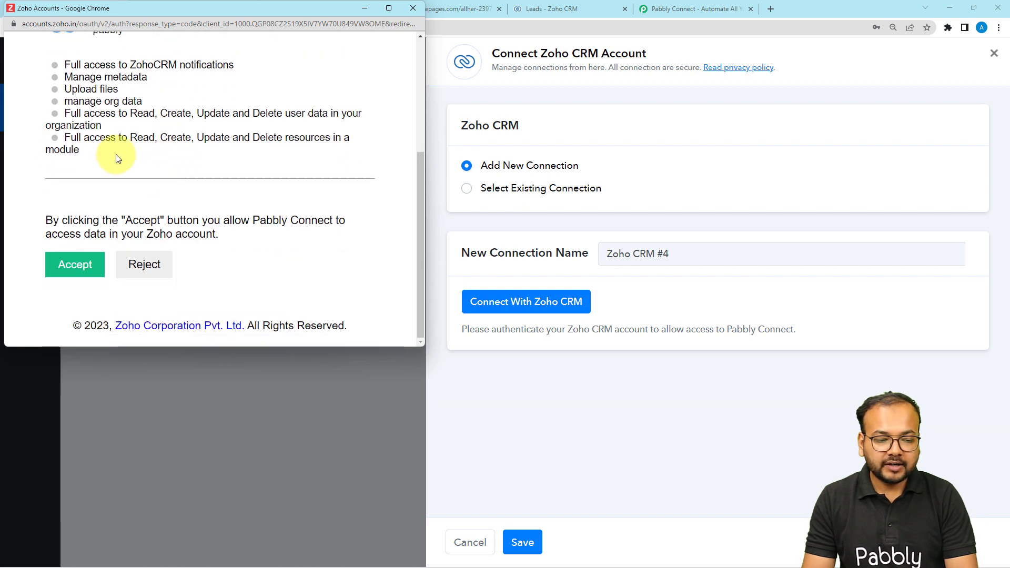
pyautogui.click(65, 267)
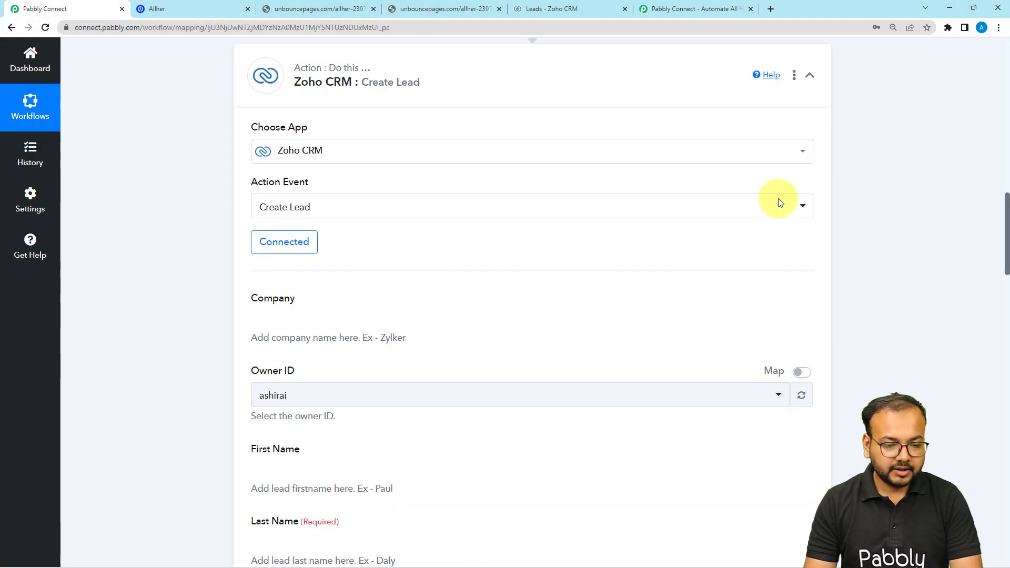
# Step: Look through the Create Lead fields from Company and Owner ID down to Lead Source and Lead Status
pyautogui.scroll(-1, 238, 217)
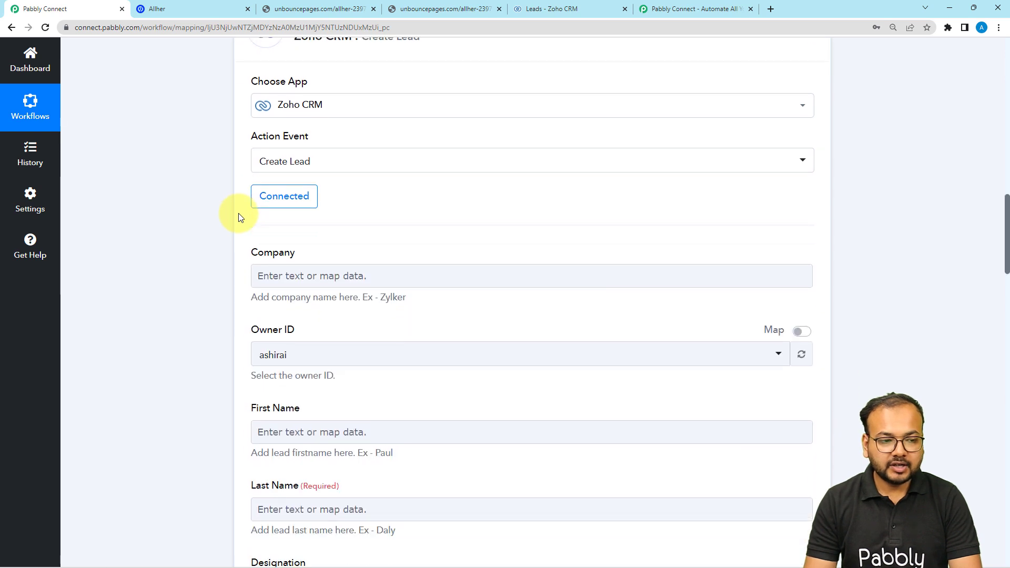
pyautogui.scroll(-1, 293, 211)
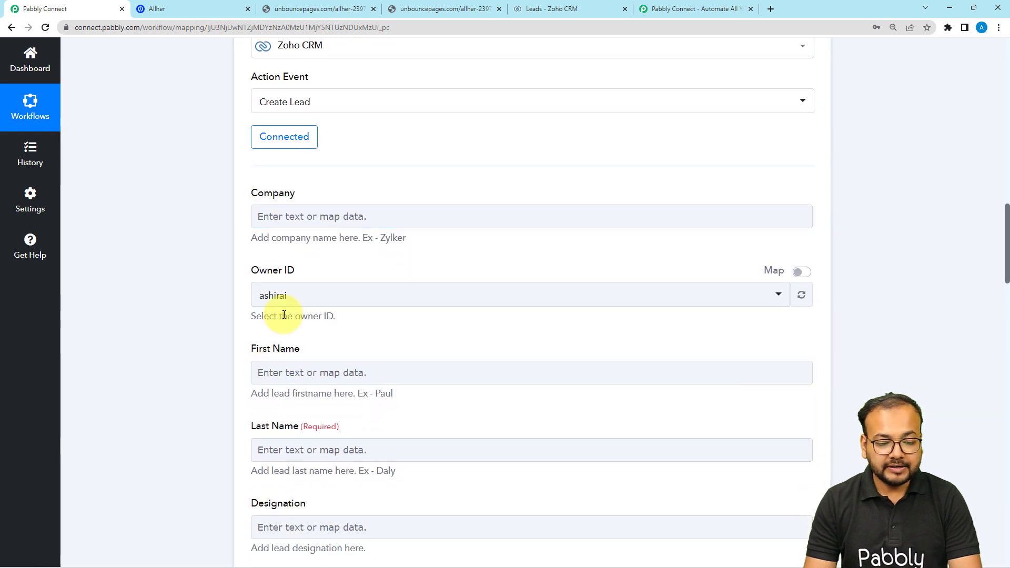
pyautogui.scroll(-2, 205, 286)
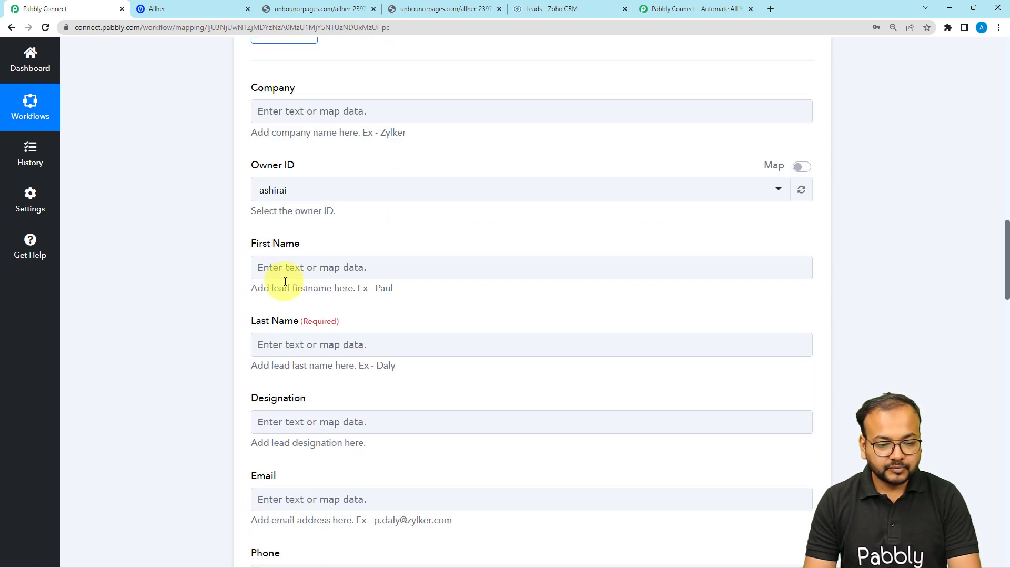
pyautogui.scroll(-1, 221, 295)
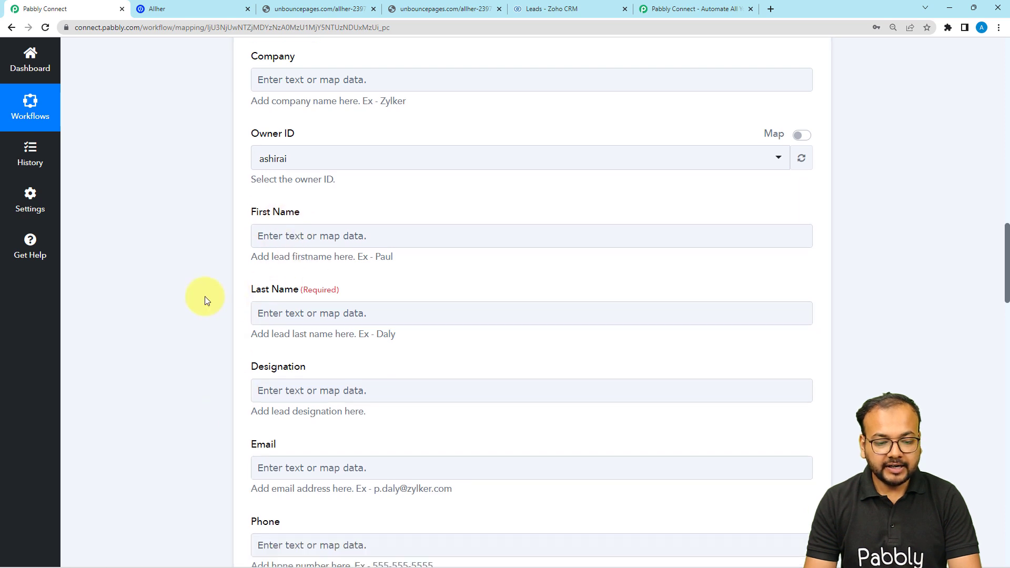
pyautogui.scroll(-2, 204, 297)
pyautogui.scroll(-1, 217, 245)
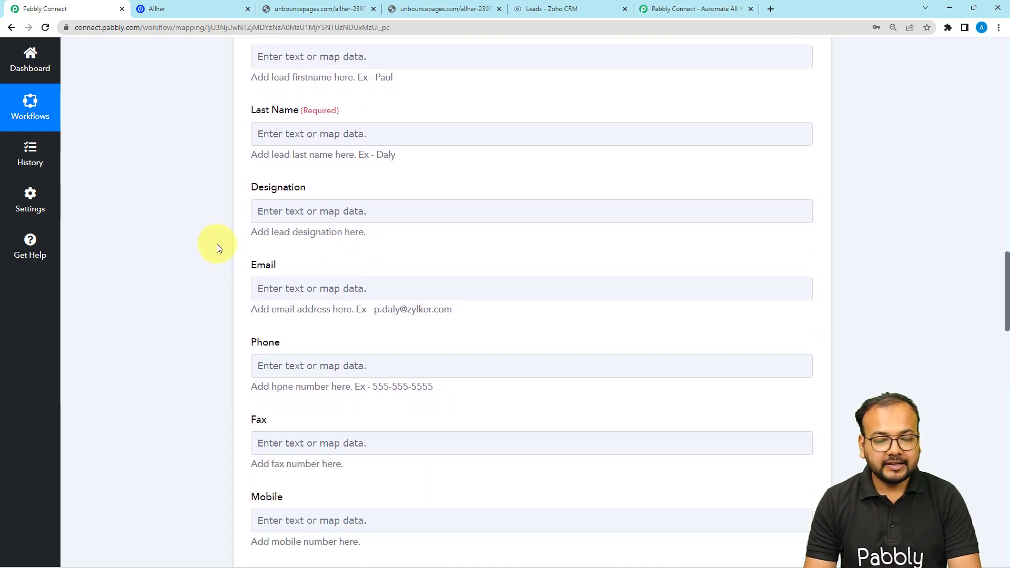
pyautogui.scroll(-5, 217, 244)
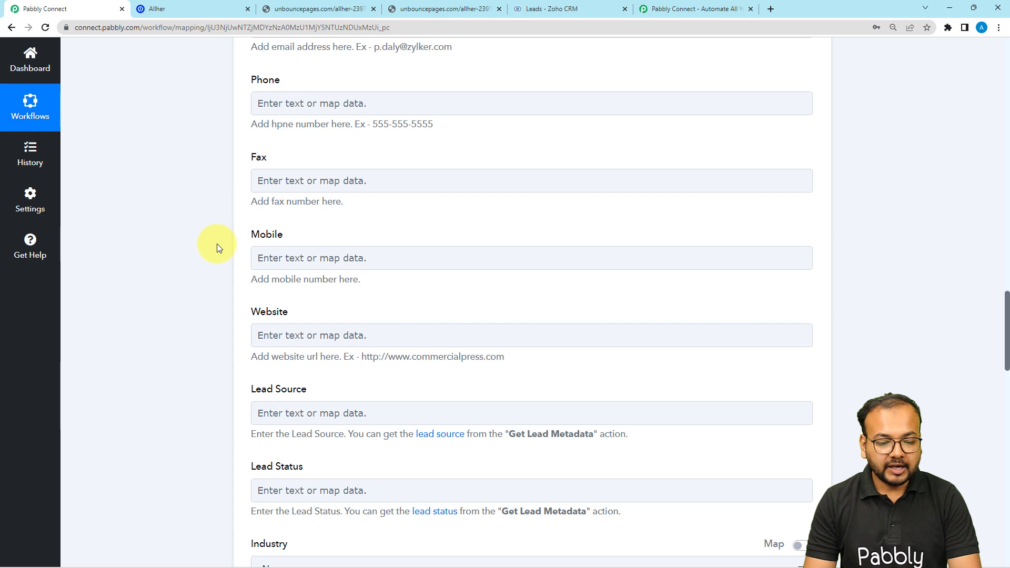
pyautogui.scroll(10, 217, 244)
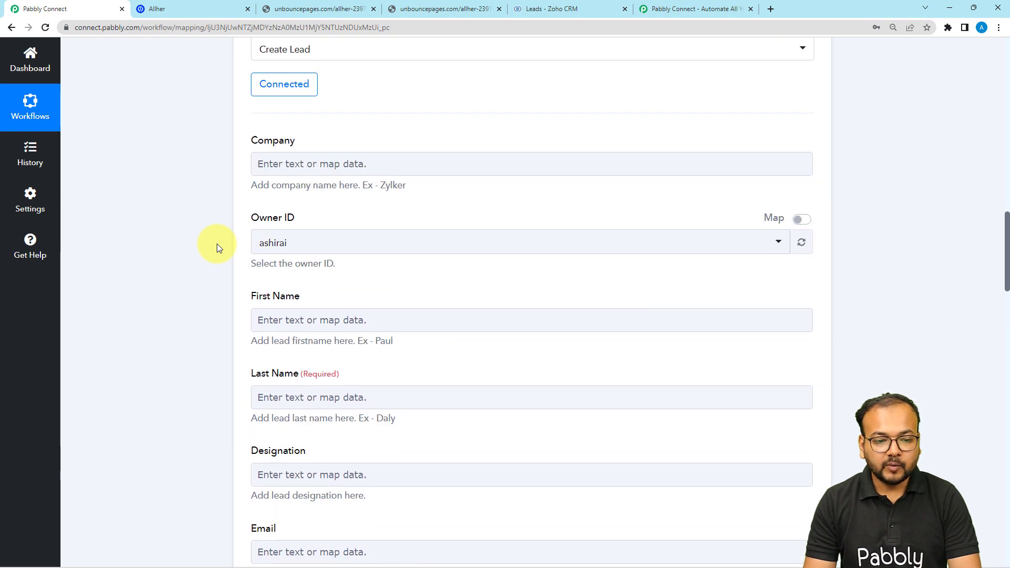
# Step: Review the mobile number, last name and first name fields in the received Unbounce response
pyautogui.scroll(12, 217, 244)
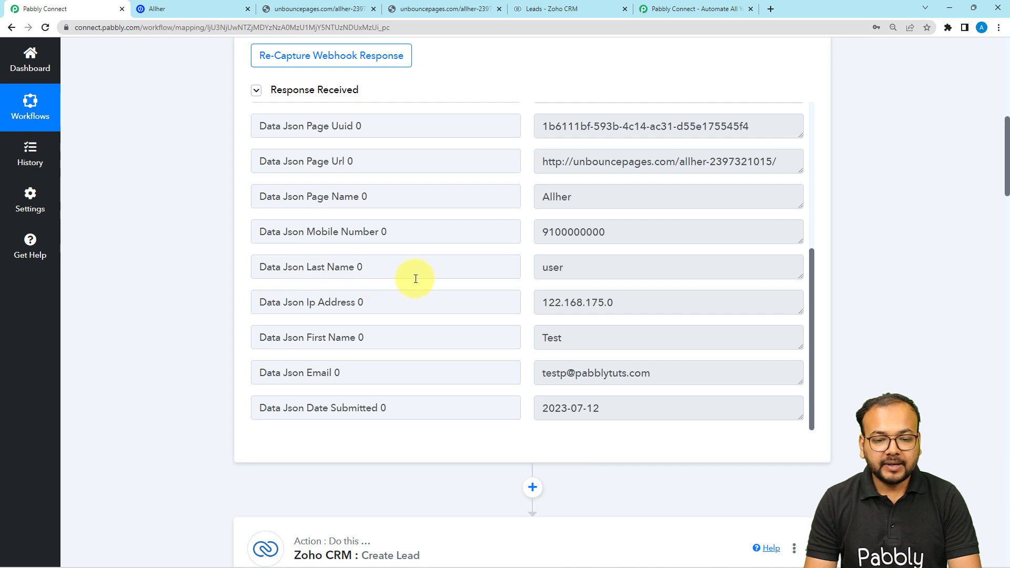
pyautogui.scroll(2, 436, 260)
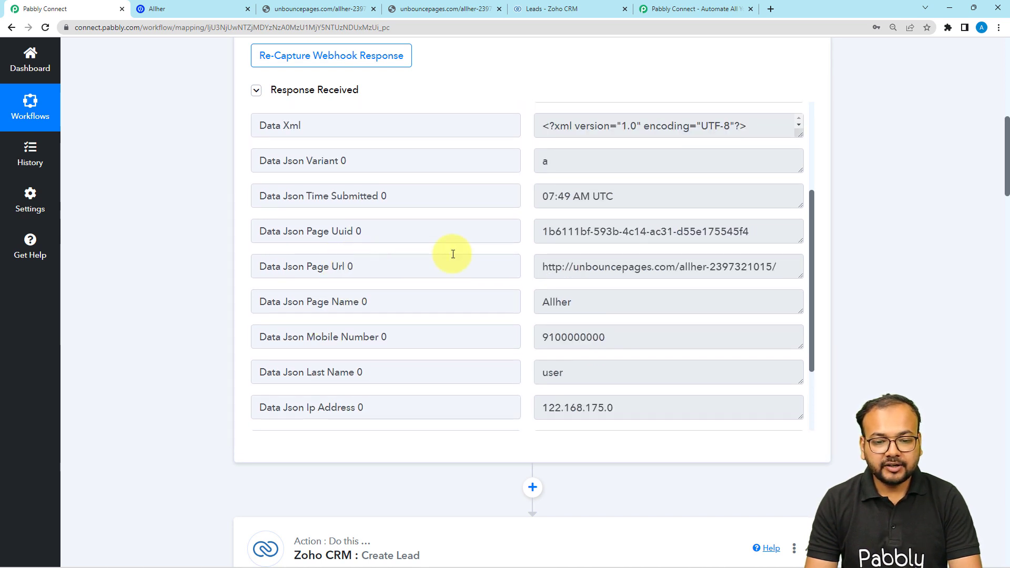
pyautogui.scroll(-2, 452, 254)
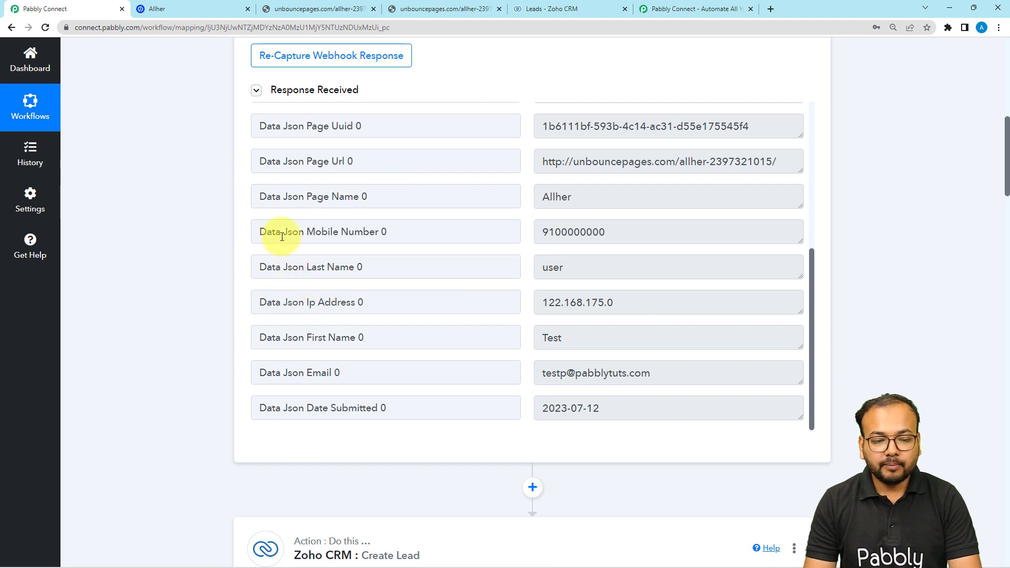
pyautogui.moveTo(282, 237); pyautogui.dragTo(383, 255)
pyautogui.moveTo(318, 267); pyautogui.dragTo(332, 295)
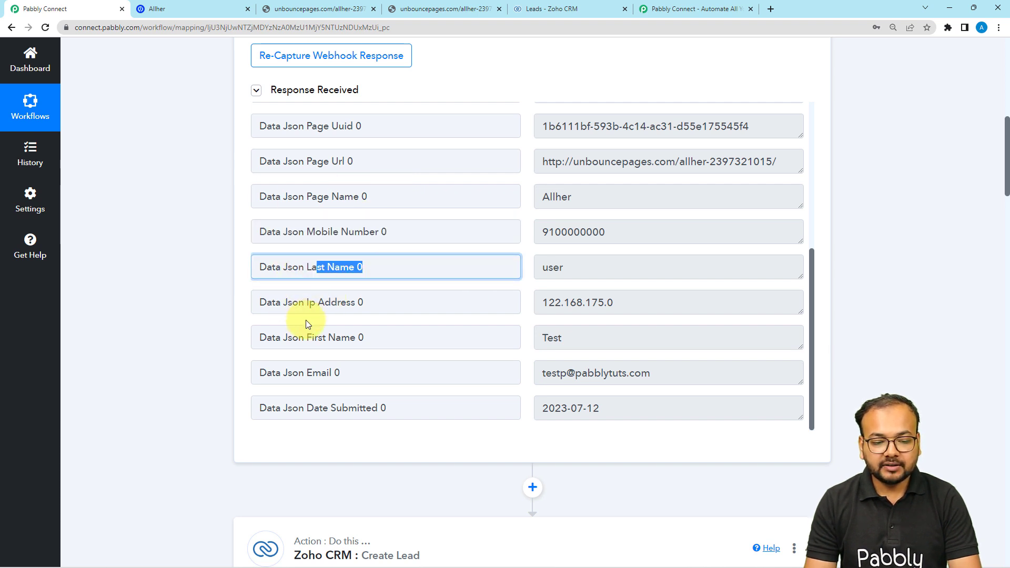
pyautogui.moveTo(307, 338); pyautogui.dragTo(364, 337)
# Step: Map the lead's First Name to Data Json First Name 0 from the Unbounce New Form Submission step
pyautogui.scroll(-3, 232, 329)
pyautogui.scroll(-7, 216, 327)
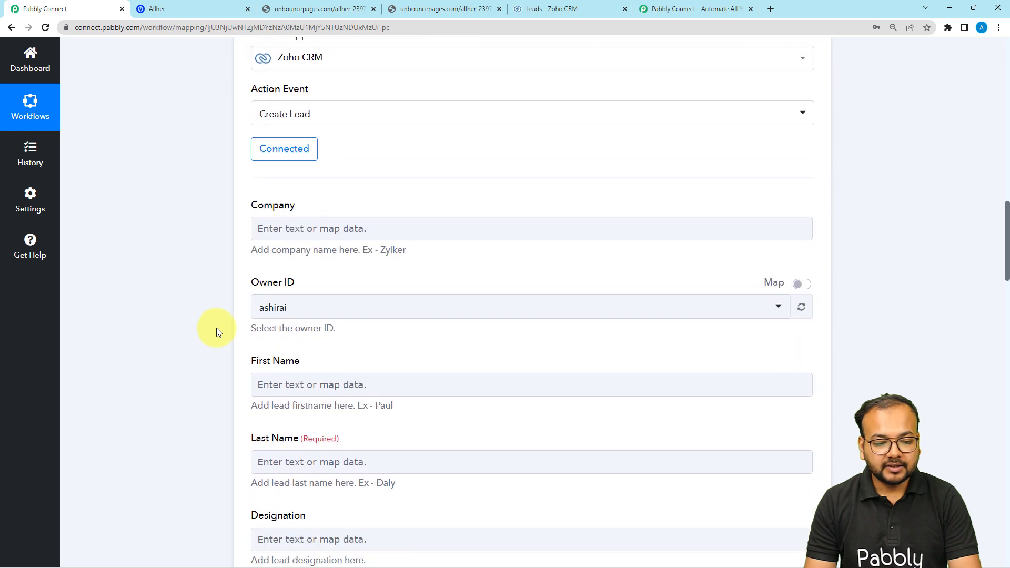
pyautogui.click(283, 217)
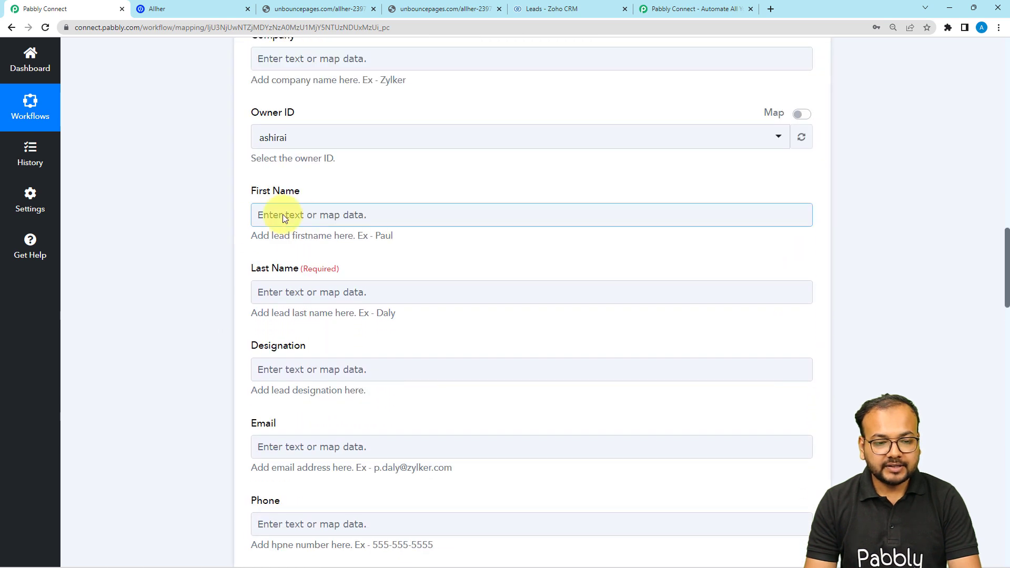
pyautogui.click(292, 216)
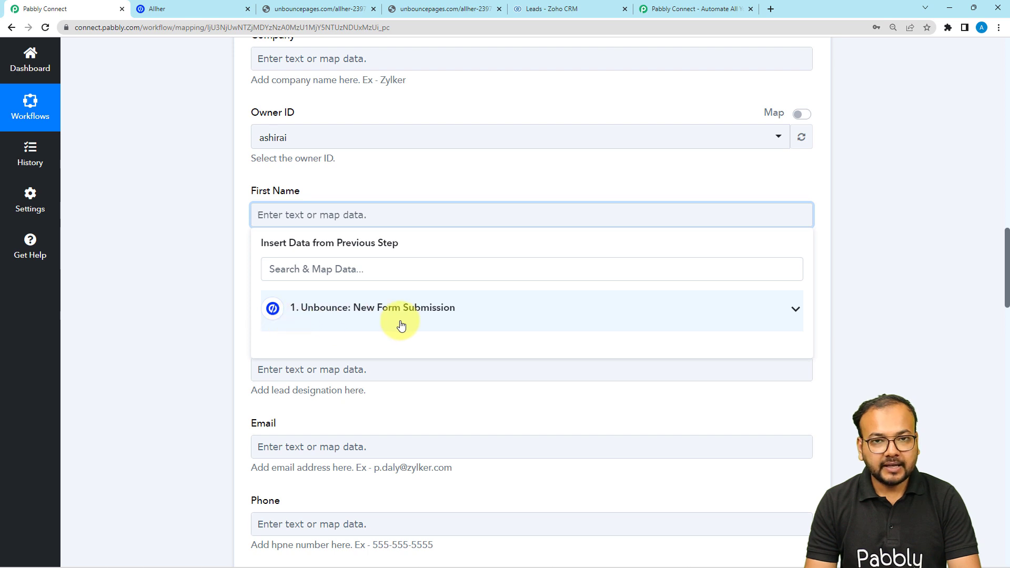
pyautogui.click(372, 326)
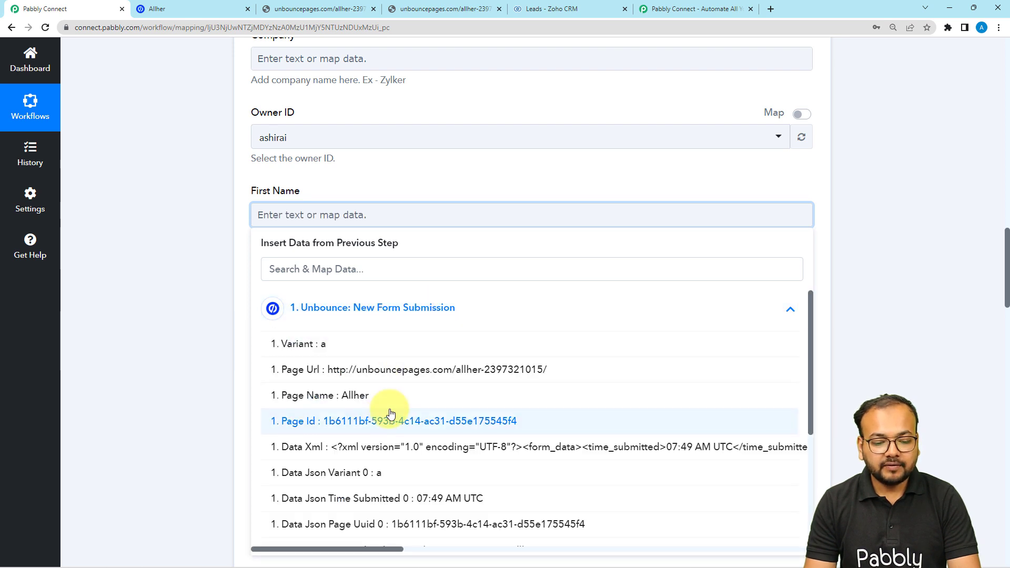
pyautogui.scroll(-4, 391, 414)
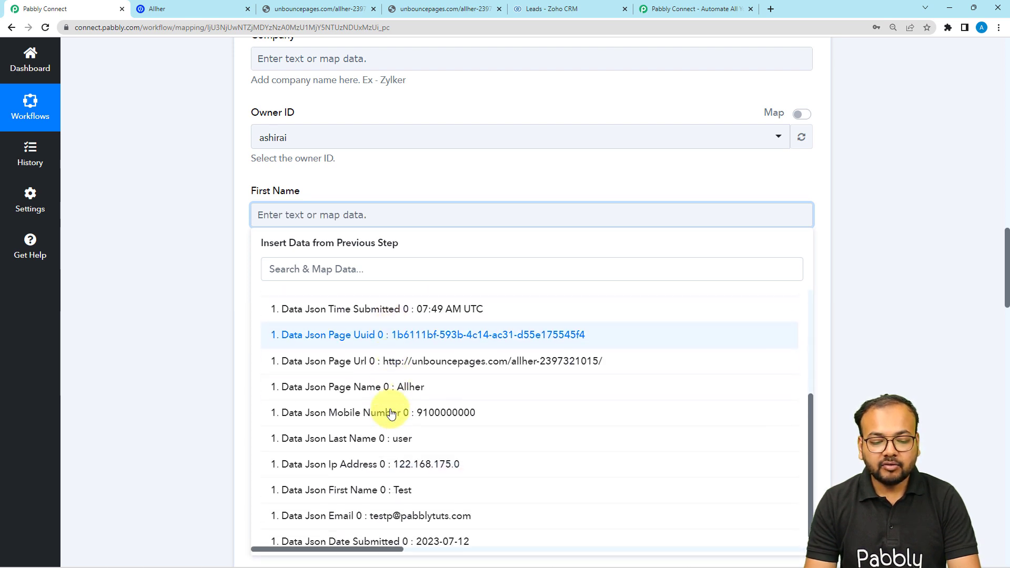
pyautogui.scroll(-2, 392, 413)
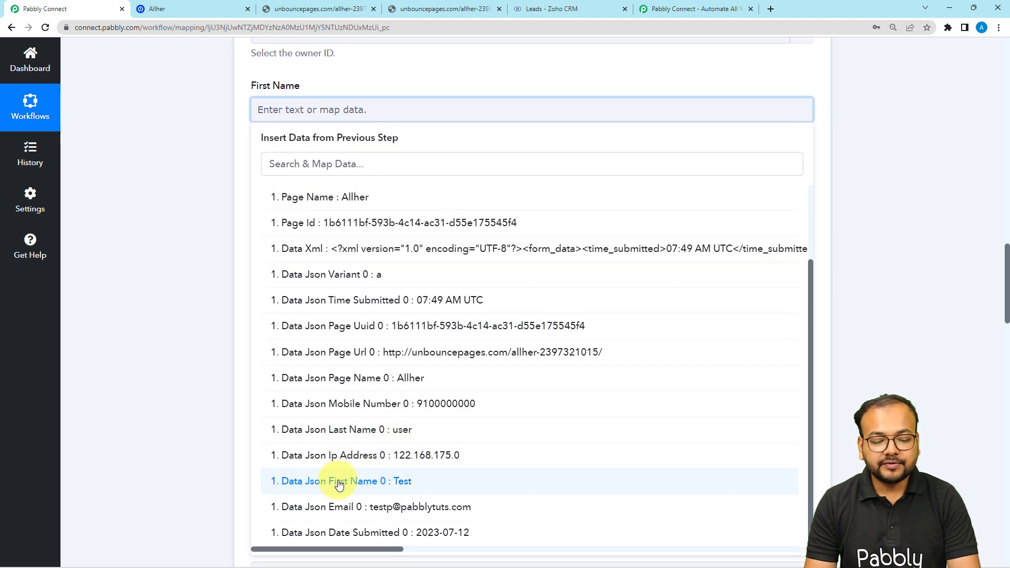
pyautogui.click(357, 484)
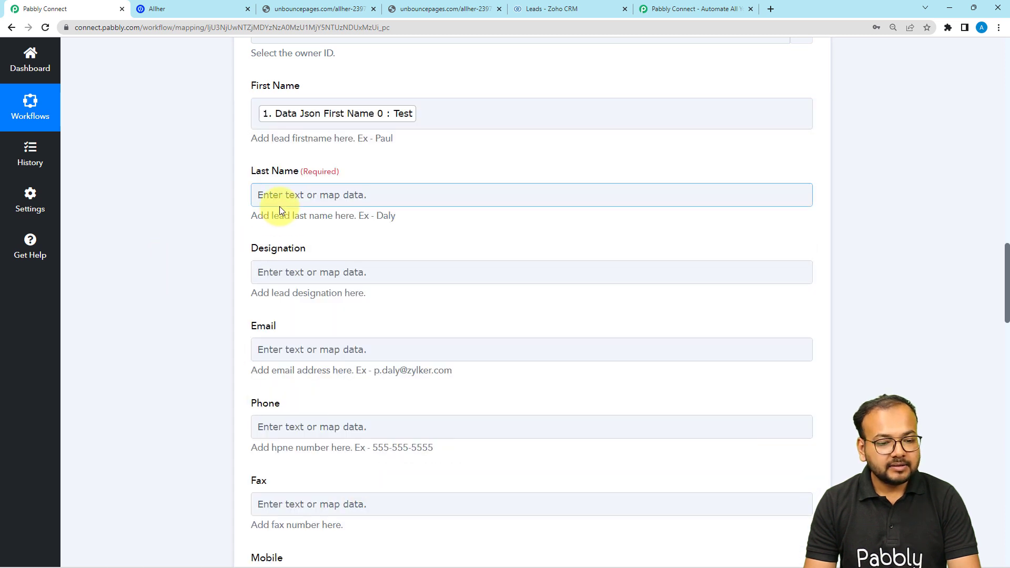
# Step: Map the lead's Last Name to Data Json Last Name 0 from the Unbounce New Form Submission step
pyautogui.click(279, 203)
pyautogui.scroll(-3, 392, 432)
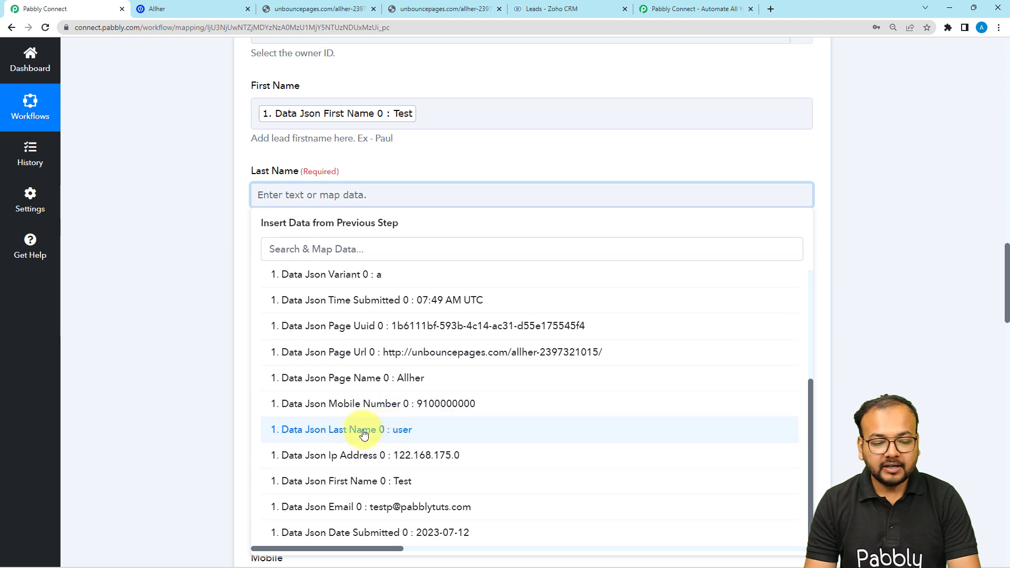
pyautogui.click(392, 433)
pyautogui.click(219, 213)
# Step: Map the lead's Email to Data Json Email 0 from the Unbounce New Form Submission step
pyautogui.scroll(-2, 220, 212)
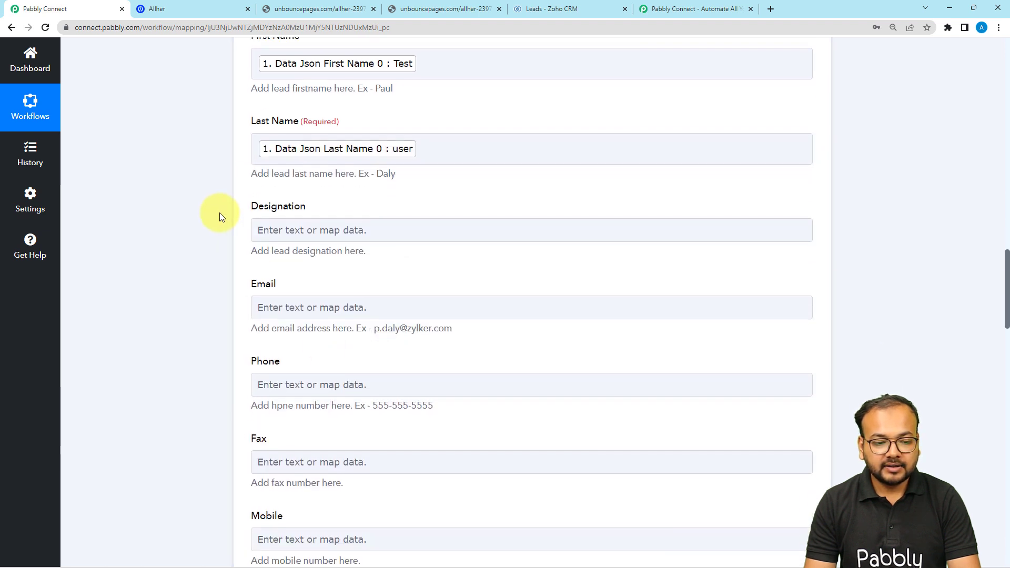
pyautogui.scroll(-2, 258, 219)
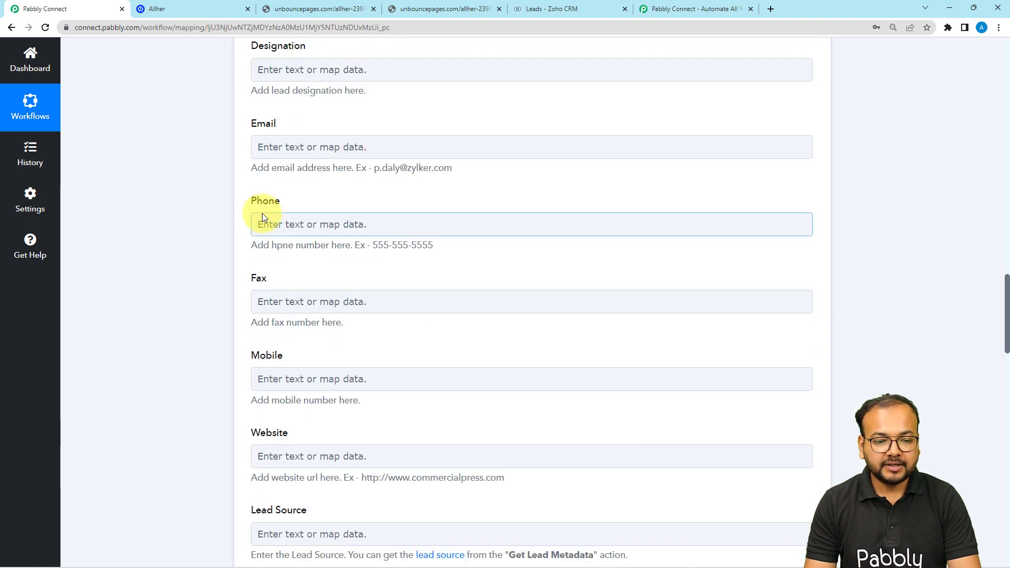
pyautogui.click(285, 149)
pyautogui.click(309, 258)
pyautogui.scroll(-4, 319, 331)
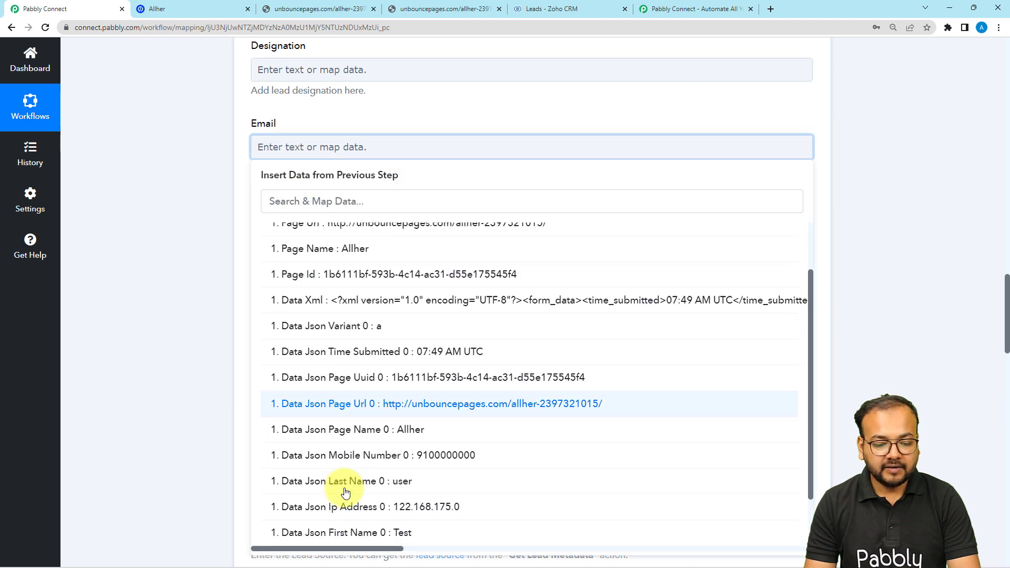
pyautogui.click(401, 532)
pyautogui.click(185, 250)
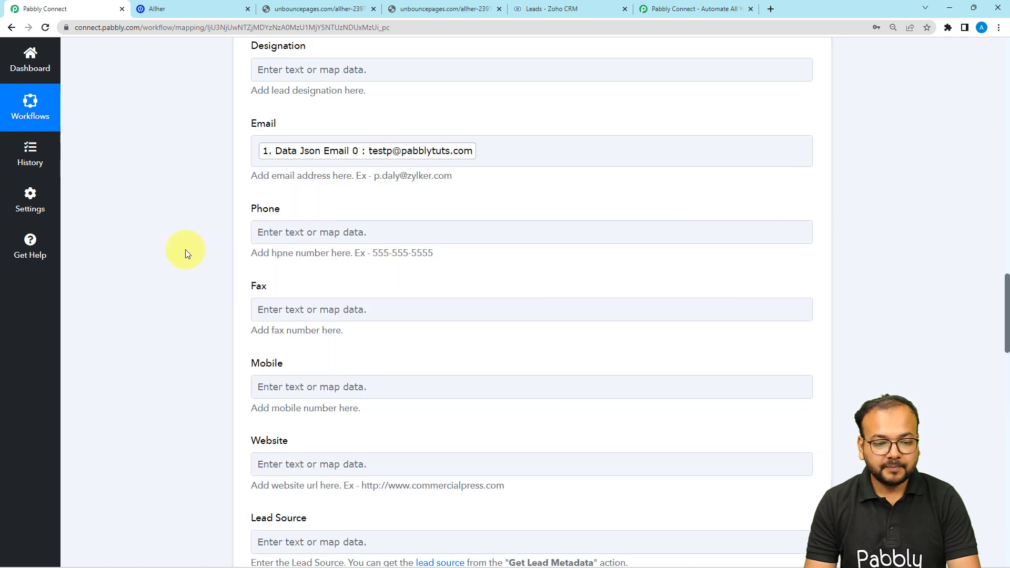
# Step: Map the lead's Mobile to Data Json Mobile Number 0 from the Unbounce New Form Submission step
pyautogui.scroll(-2, 217, 237)
pyautogui.scroll(-1, 216, 218)
pyautogui.scroll(-1, 216, 218)
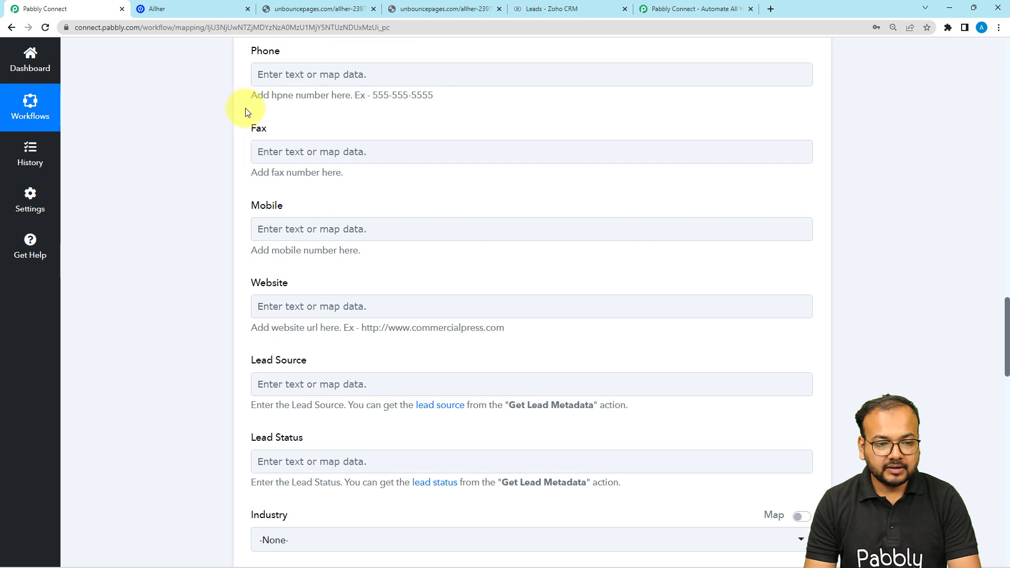
pyautogui.click(264, 230)
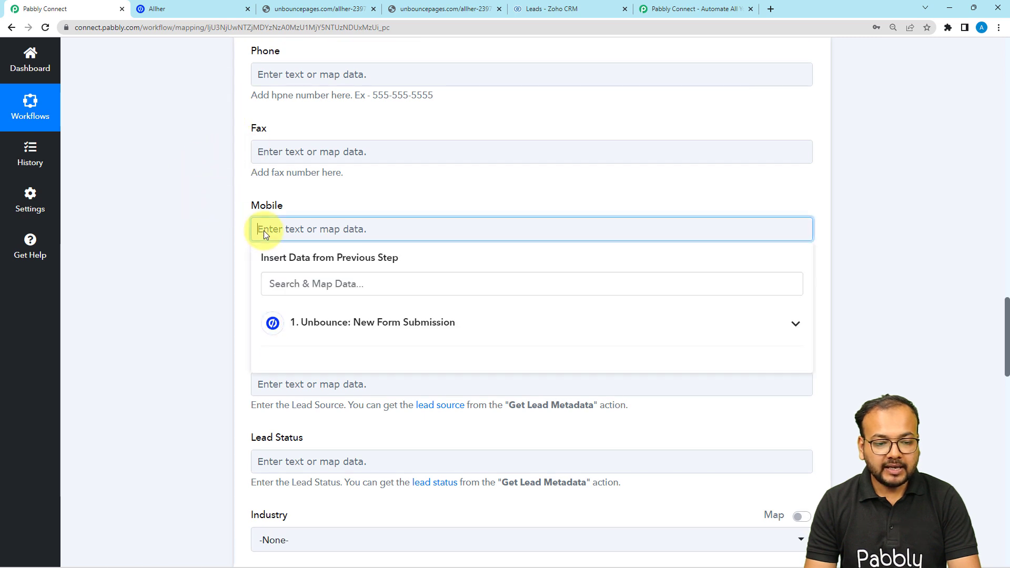
pyautogui.click(309, 323)
pyautogui.scroll(-3, 367, 461)
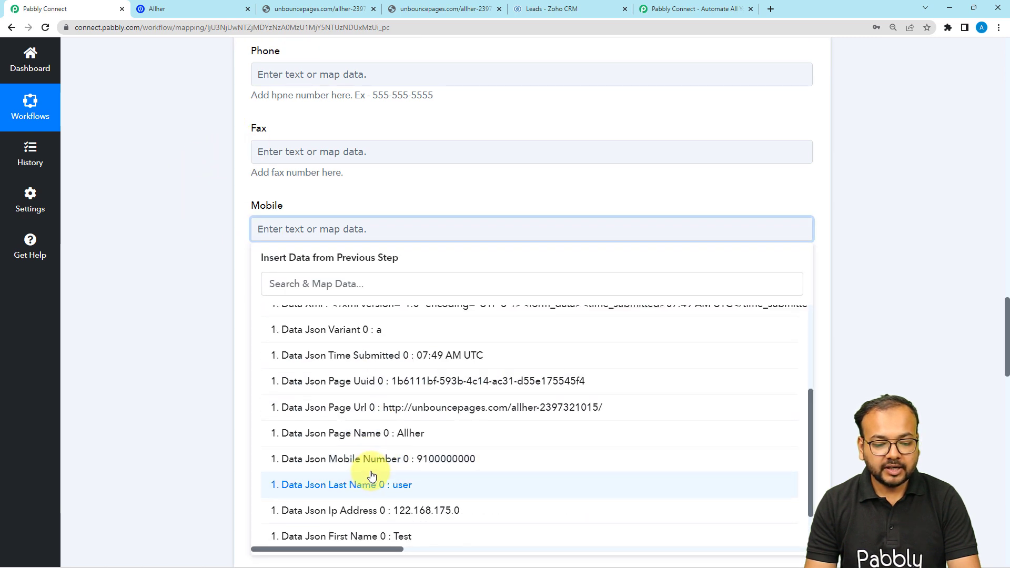
pyautogui.click(369, 458)
# Step: Set the required Annual Revenue of the lead to 1
pyautogui.scroll(-3, 195, 297)
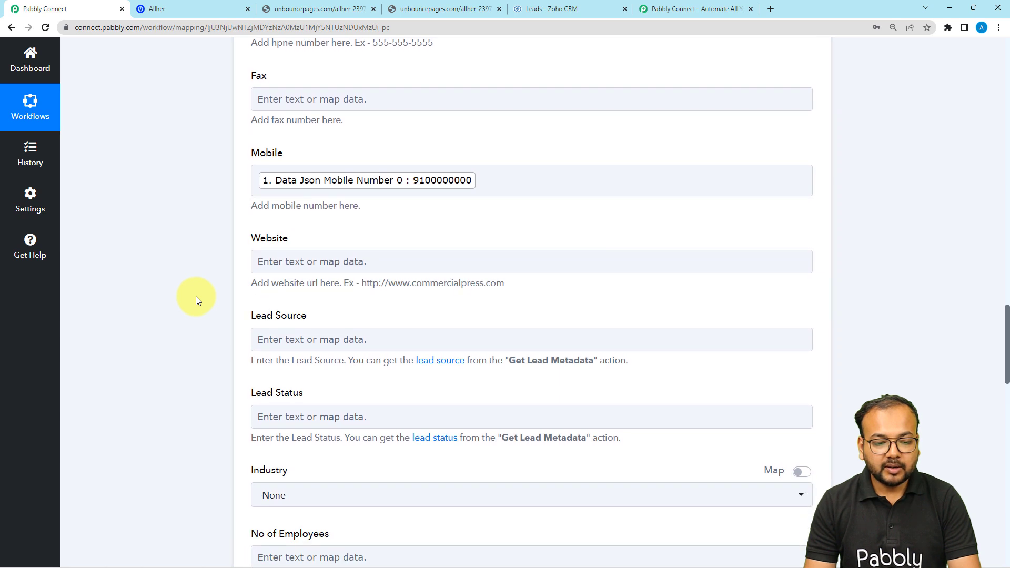
pyautogui.scroll(-1, 196, 296)
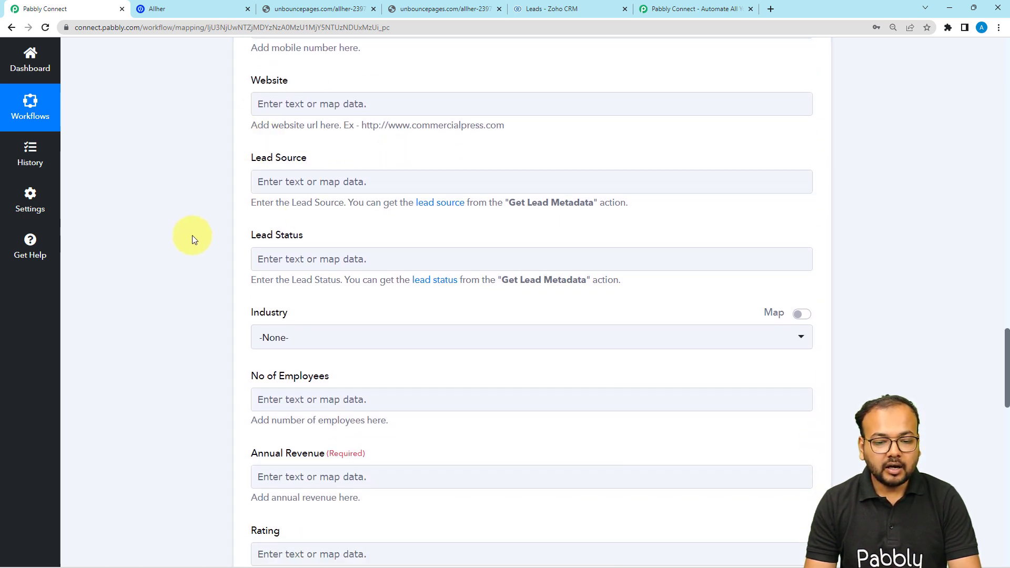
pyautogui.scroll(-4, 194, 267)
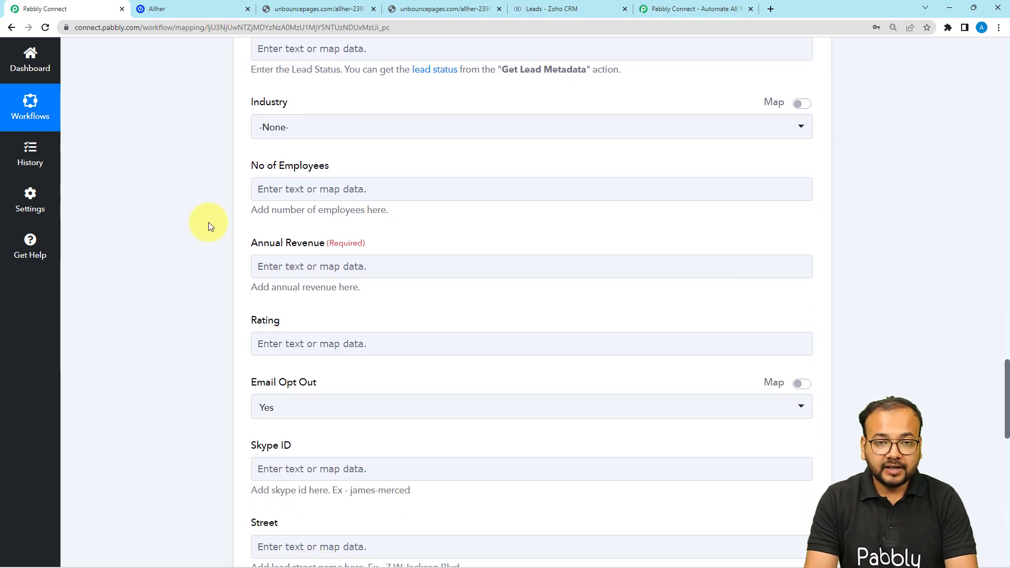
pyautogui.scroll(-2, 210, 231)
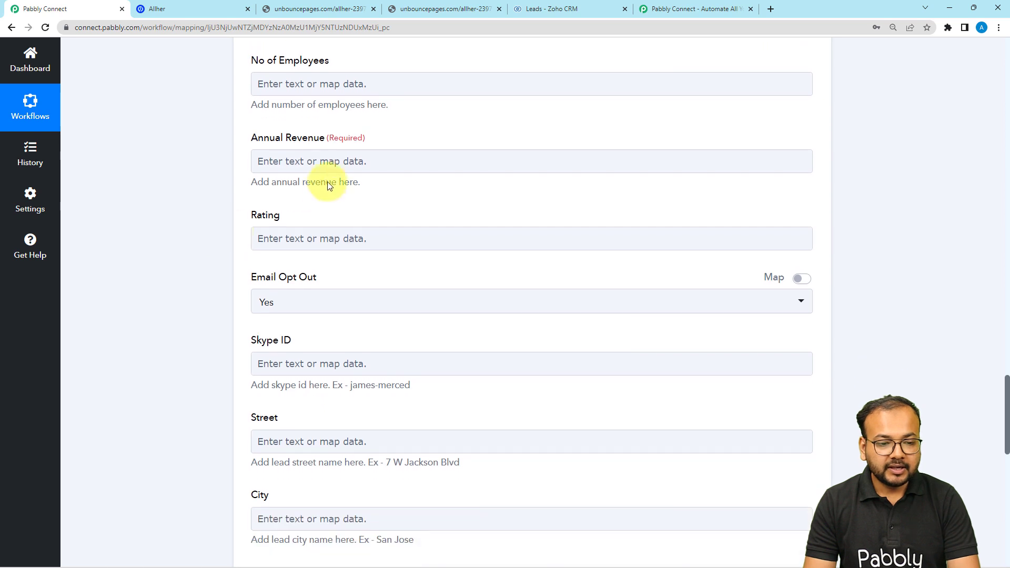
pyautogui.click(302, 160)
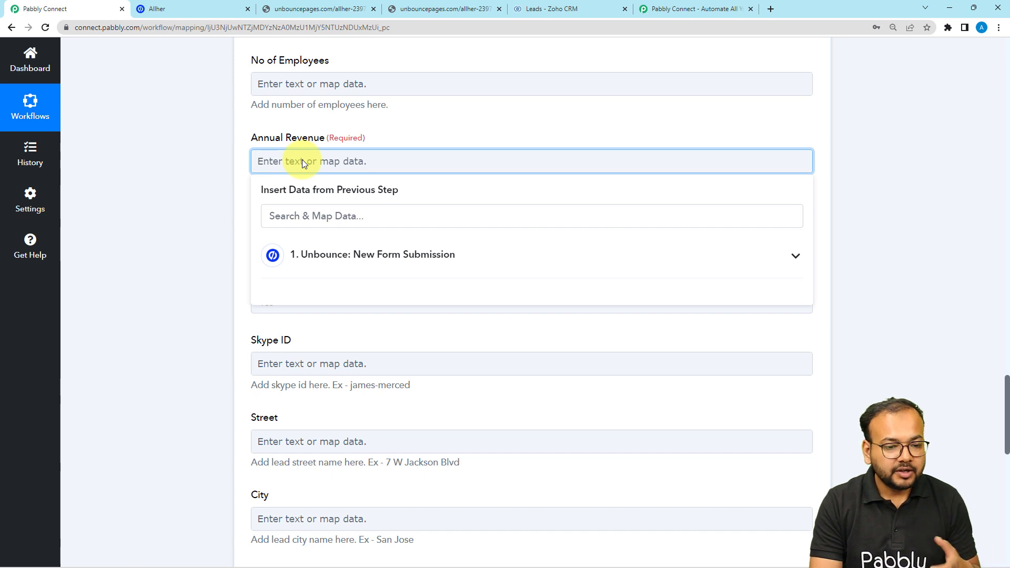
pyautogui.write('1')
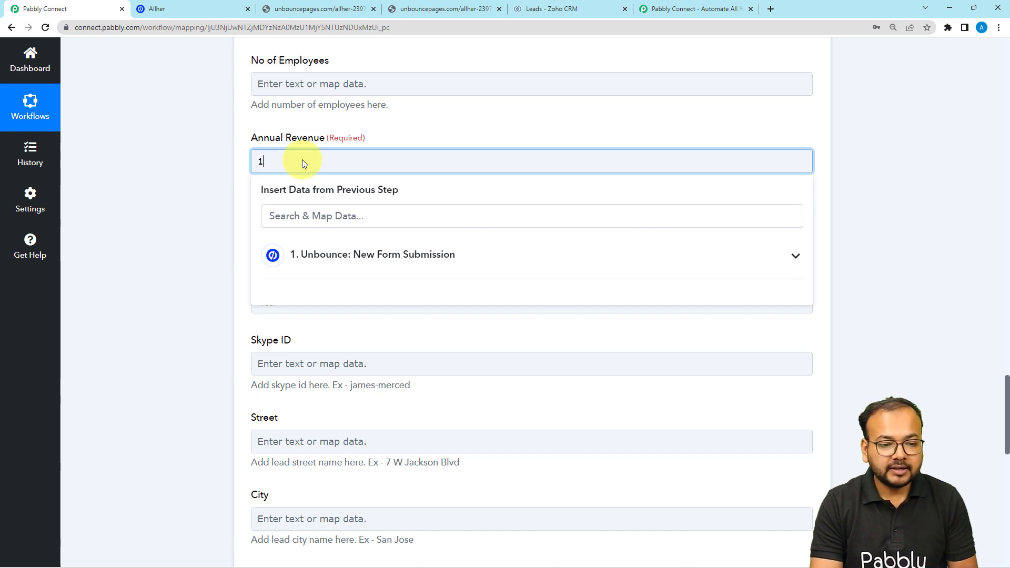
pyautogui.click(325, 132)
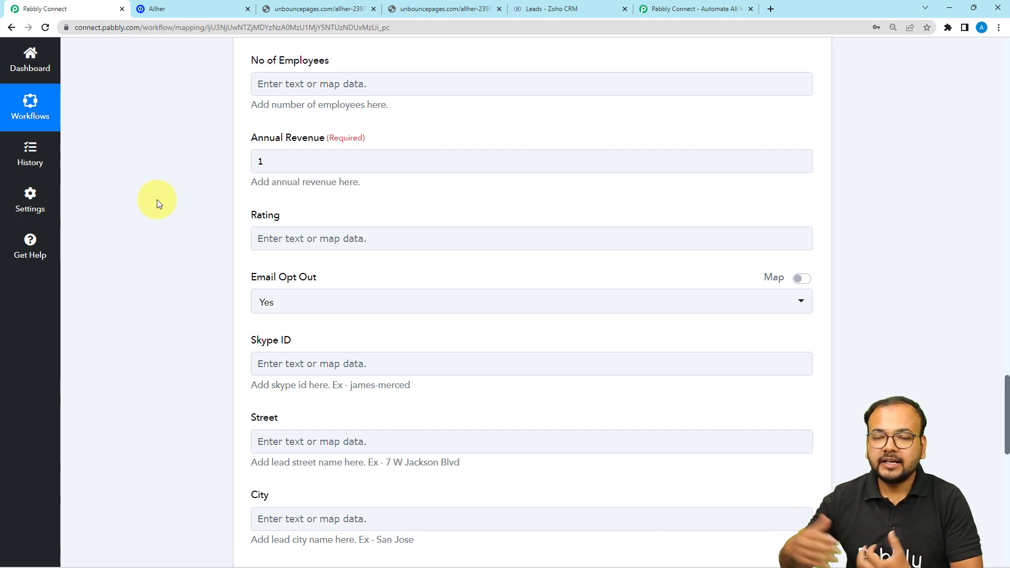
pyautogui.click(317, 167)
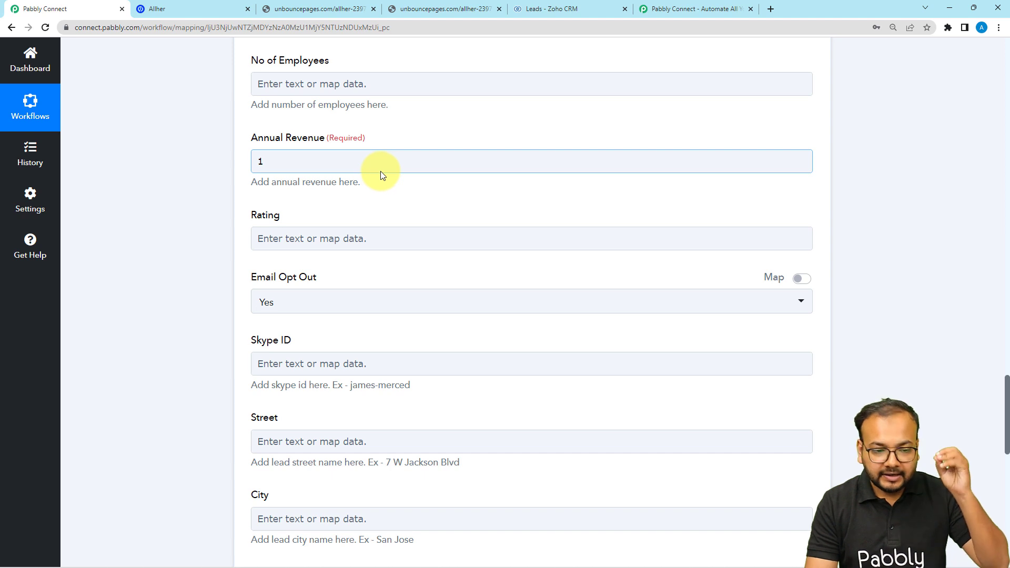
pyautogui.click(291, 184)
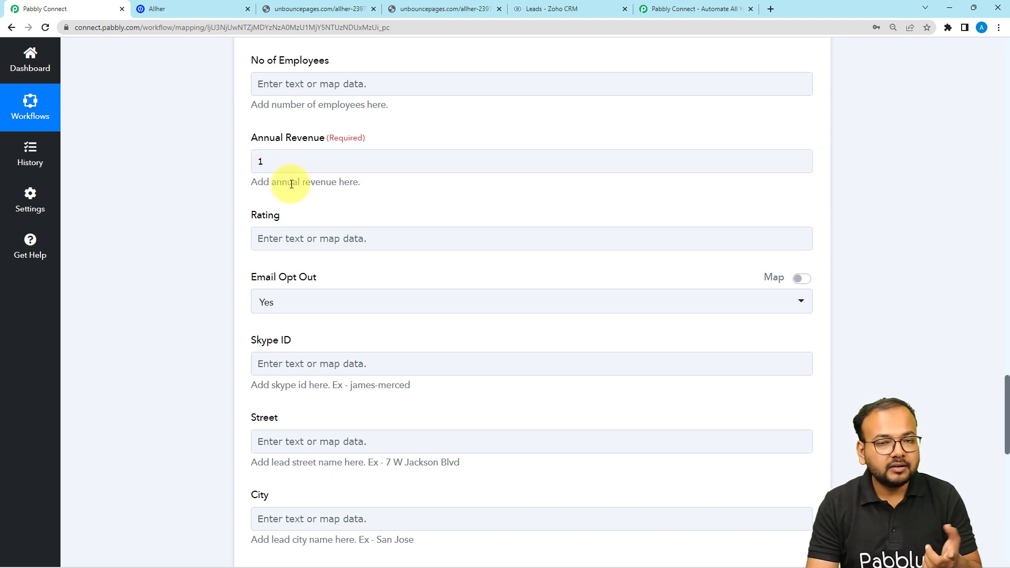
pyautogui.click(276, 168)
pyautogui.click(241, 167)
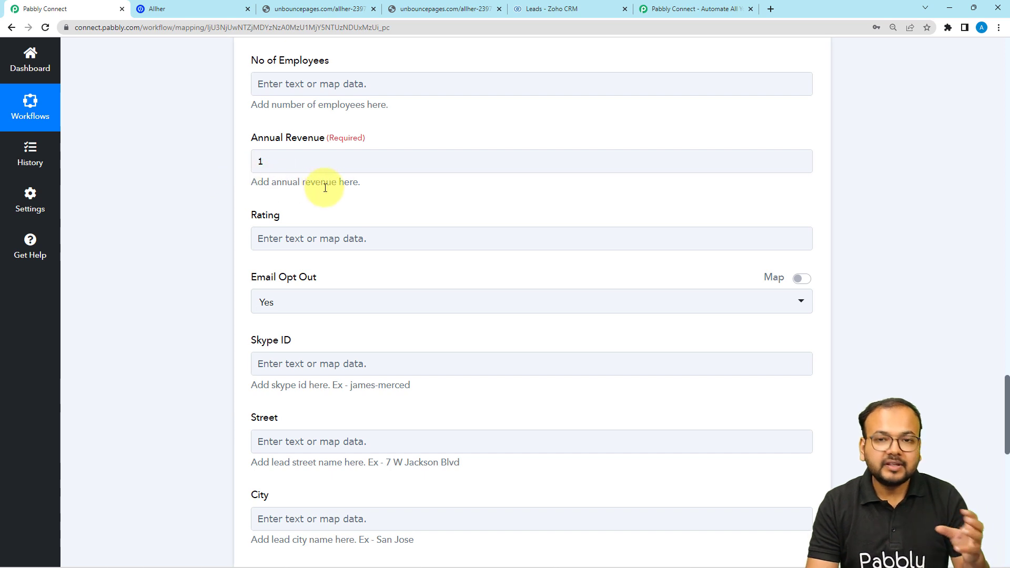
pyautogui.click(302, 170)
# Step: Set the lead's Email Opt Out option to No
pyautogui.scroll(-4, 302, 171)
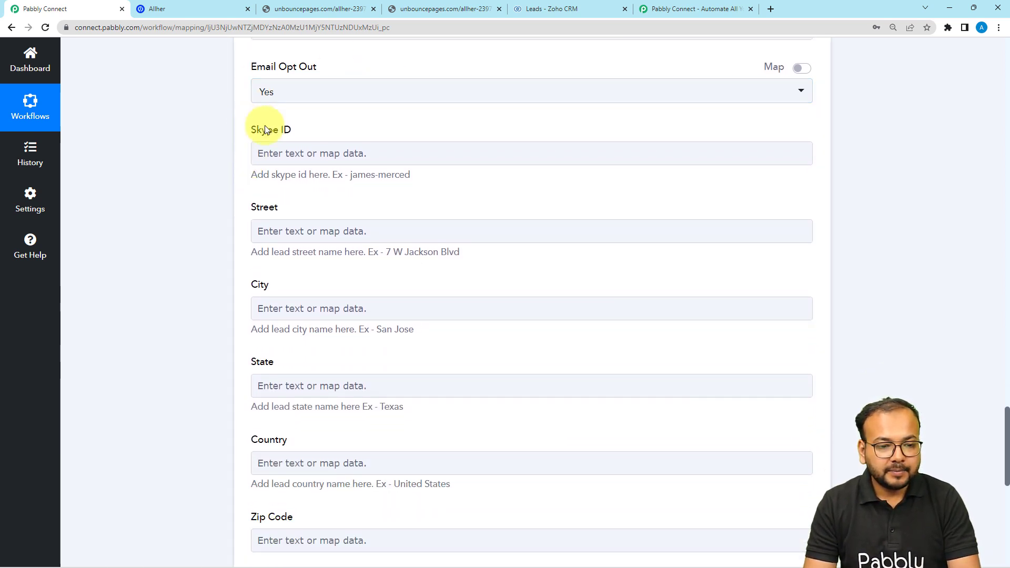
pyautogui.click(293, 101)
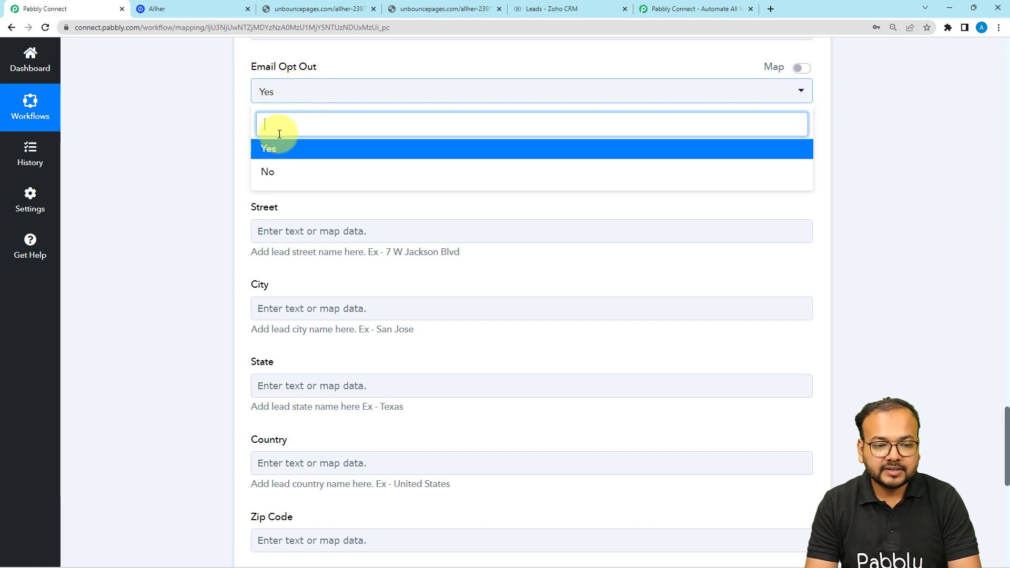
pyautogui.click(270, 168)
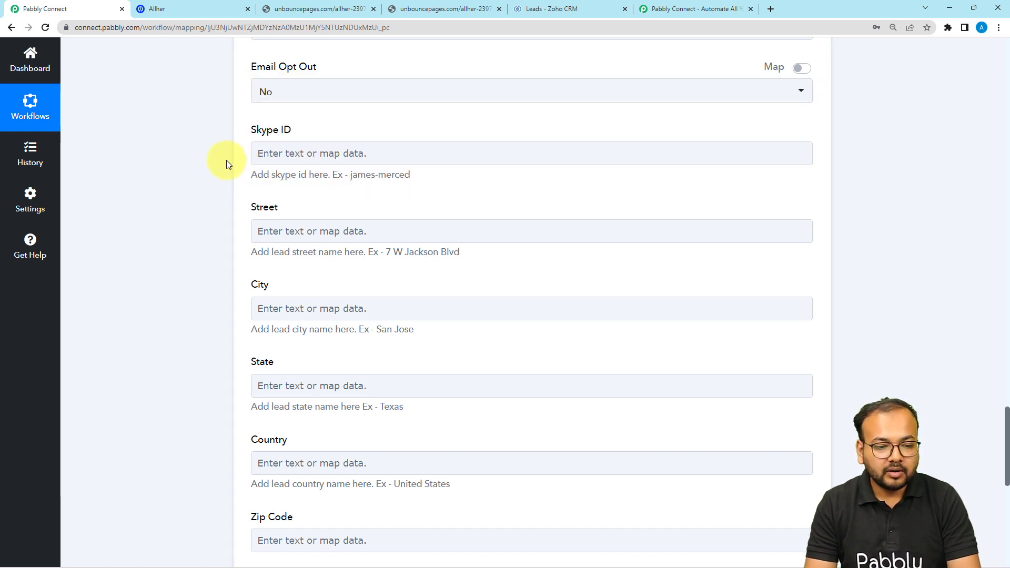
# Step: Look through the remaining Create Lead fields down to Trigger and check today's leads in Zoho CRM
pyautogui.scroll(-4, 226, 163)
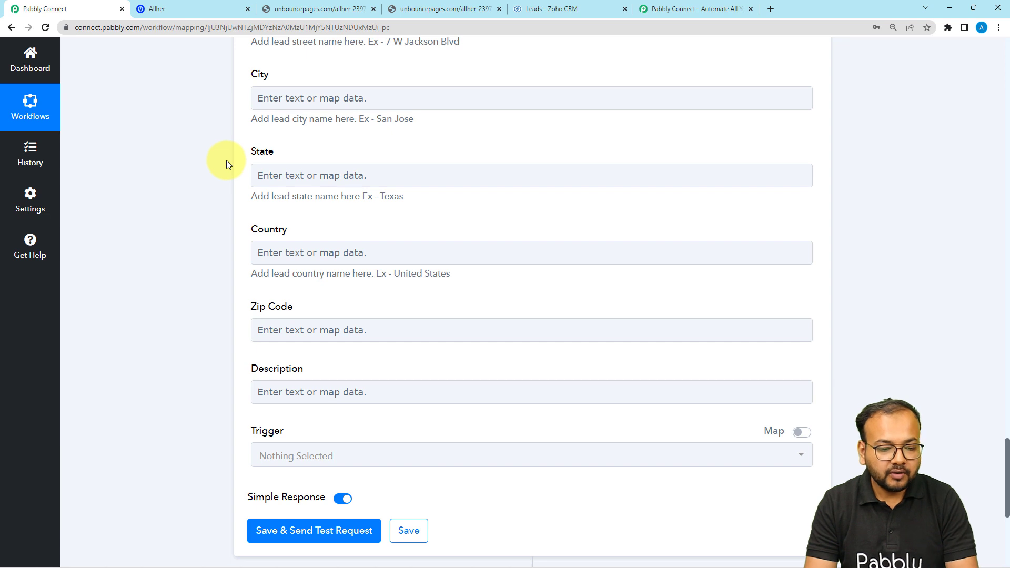
pyautogui.scroll(-4, 227, 160)
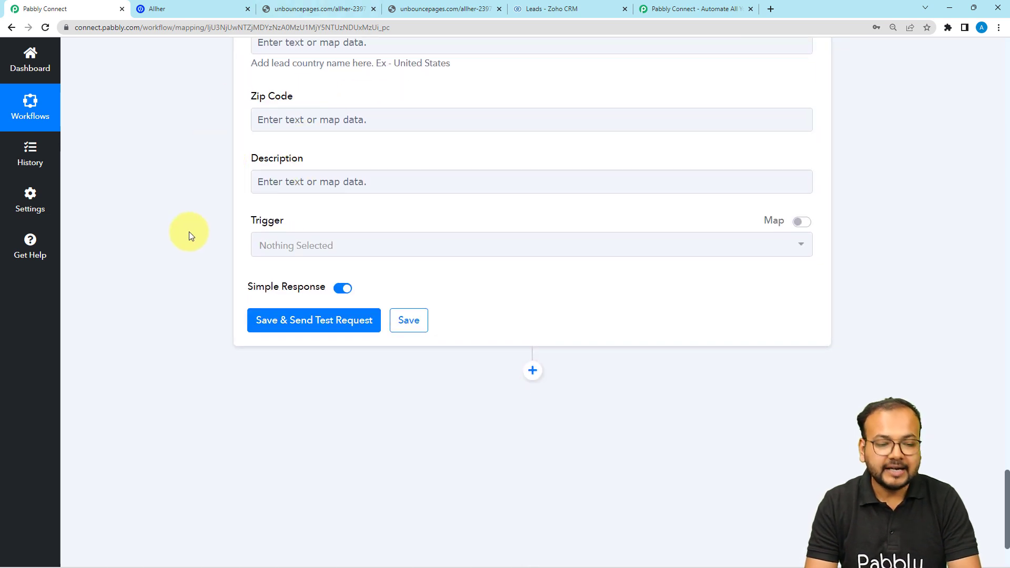
pyautogui.scroll(-1, 188, 232)
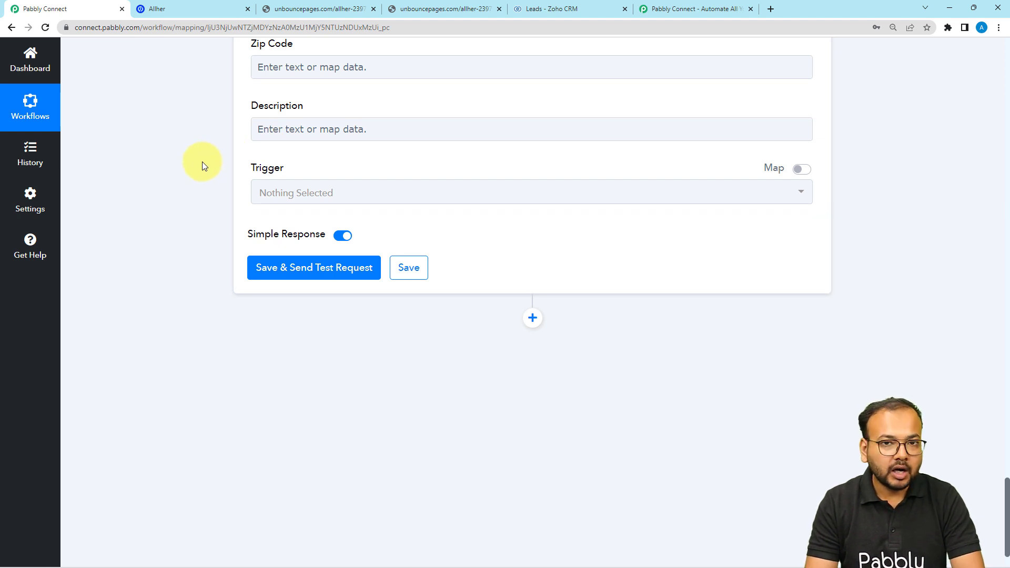
pyautogui.scroll(-1, 202, 162)
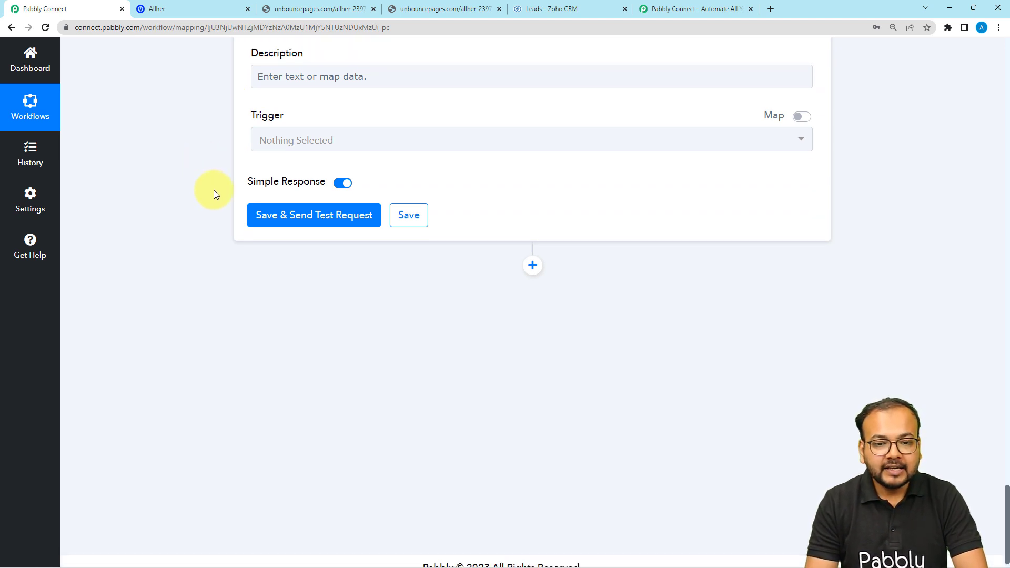
pyautogui.scroll(-1, 214, 190)
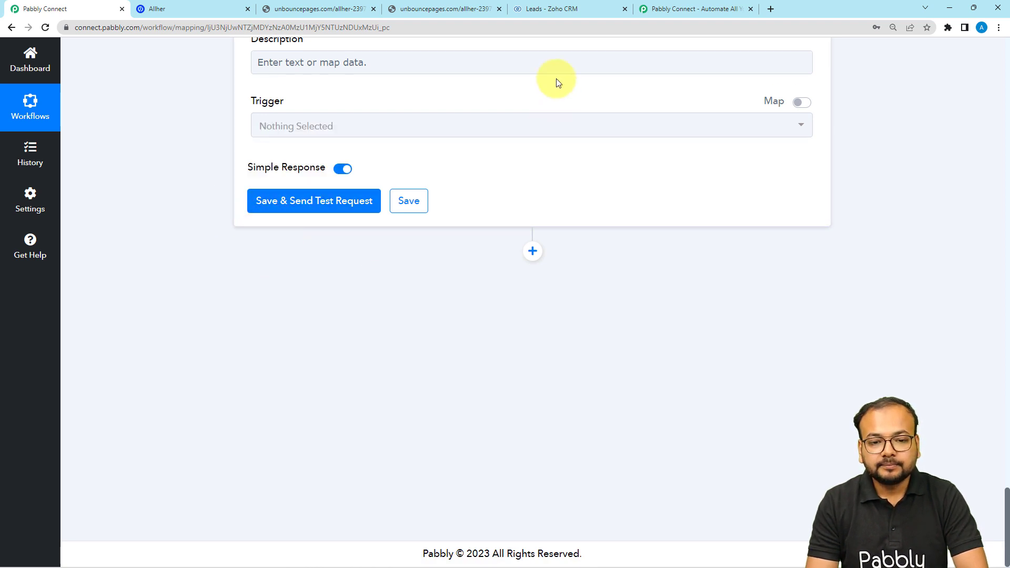
pyautogui.click(547, 9)
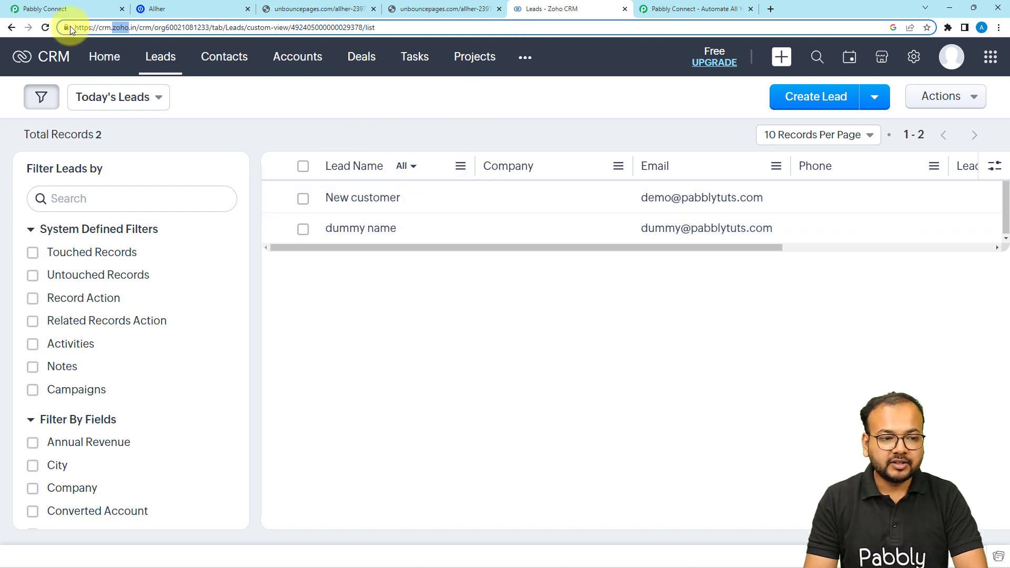
# Step: Return to Pabbly Connect, save the Create Lead action with a test request and review the received response
pyautogui.click(39, 8)
pyautogui.click(275, 203)
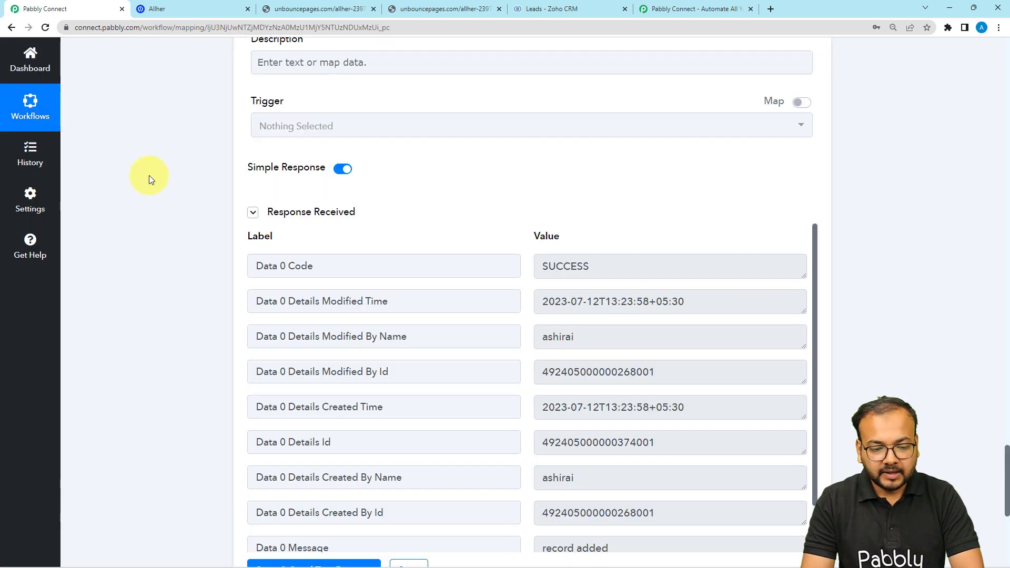
pyautogui.scroll(-2, 150, 175)
pyautogui.scroll(-1, 327, 232)
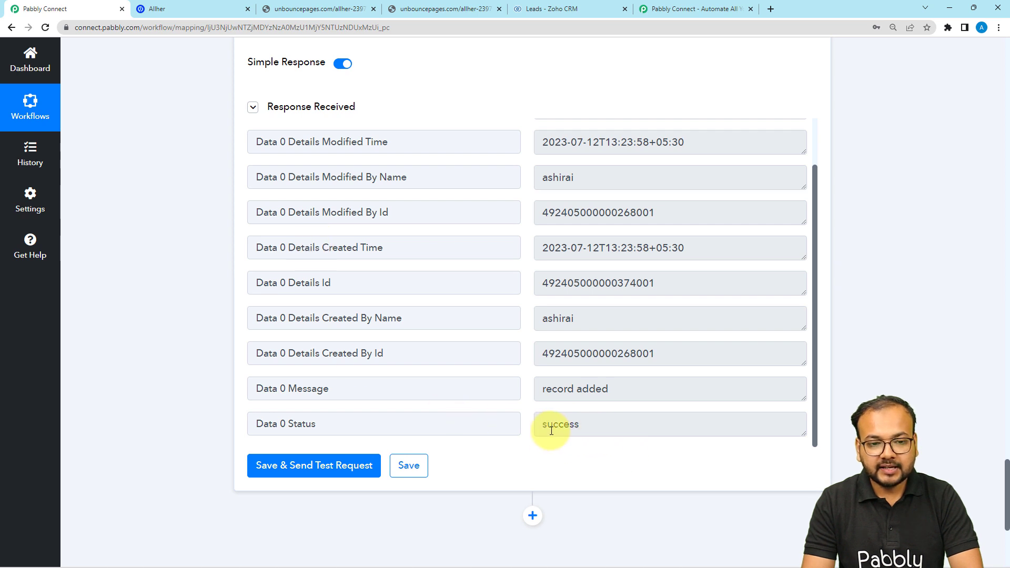
# Step: Switch to Zoho CRM and reload today's leads to check for the test submission
pyautogui.click(528, 14)
pyautogui.click(45, 28)
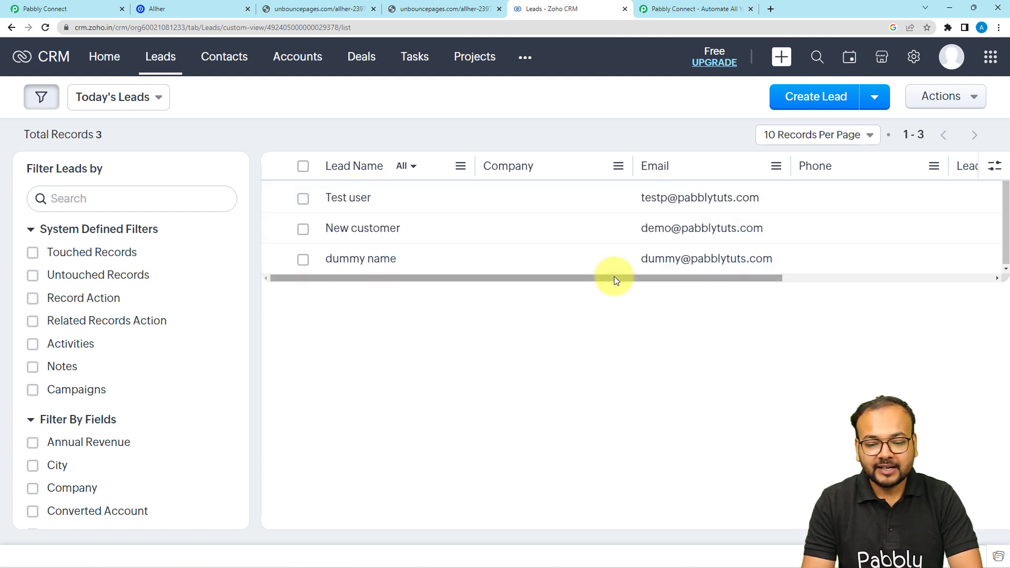
pyautogui.moveTo(614, 276); pyautogui.dragTo(572, 318)
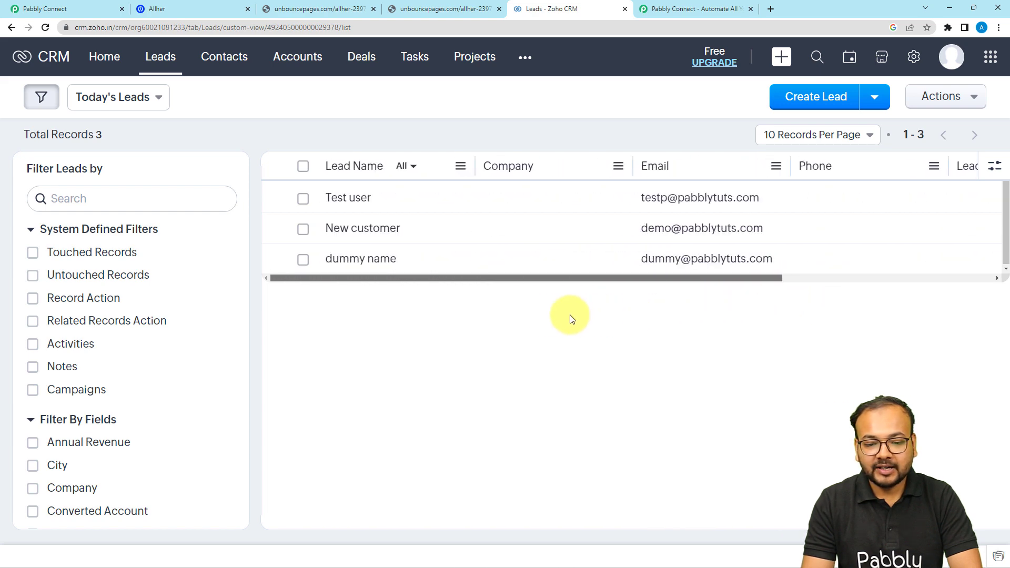
# Step: Return to the Pabbly Connect workflow and collapse the Zoho CRM Create Lead action and the Unbounce New Form Submission trigger
pyautogui.click(36, 9)
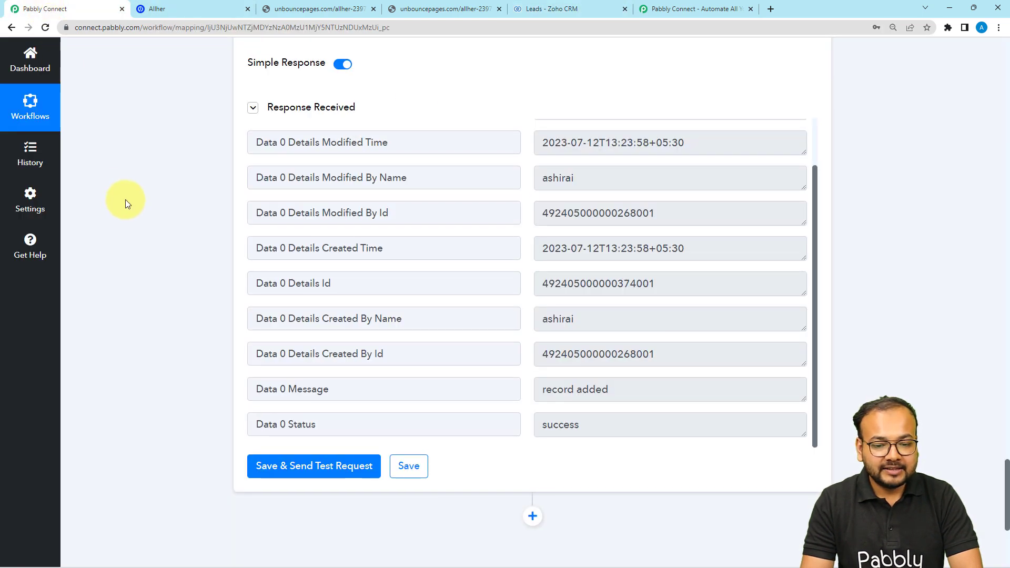
pyautogui.scroll(15, 137, 234)
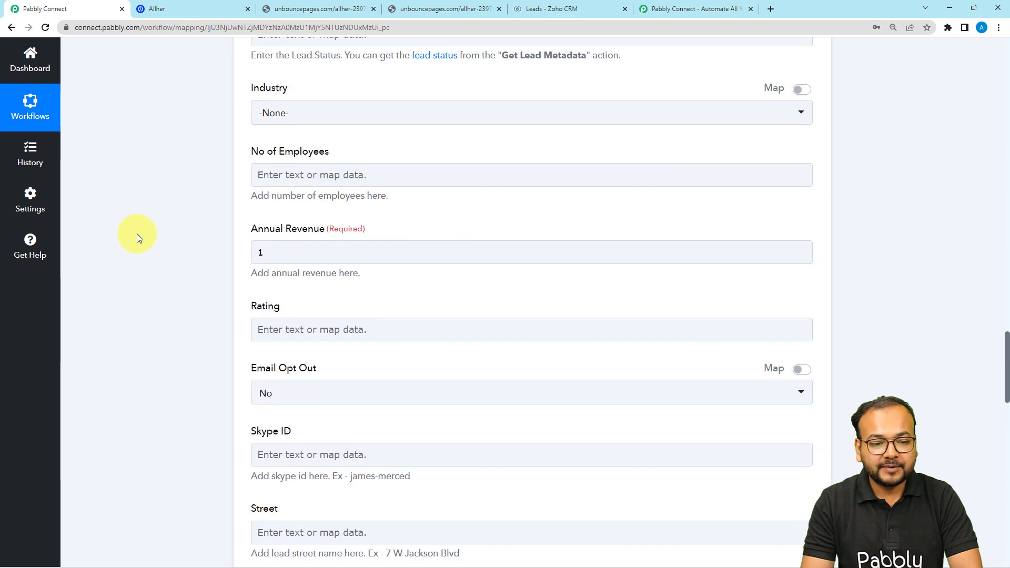
pyautogui.scroll(15, 137, 234)
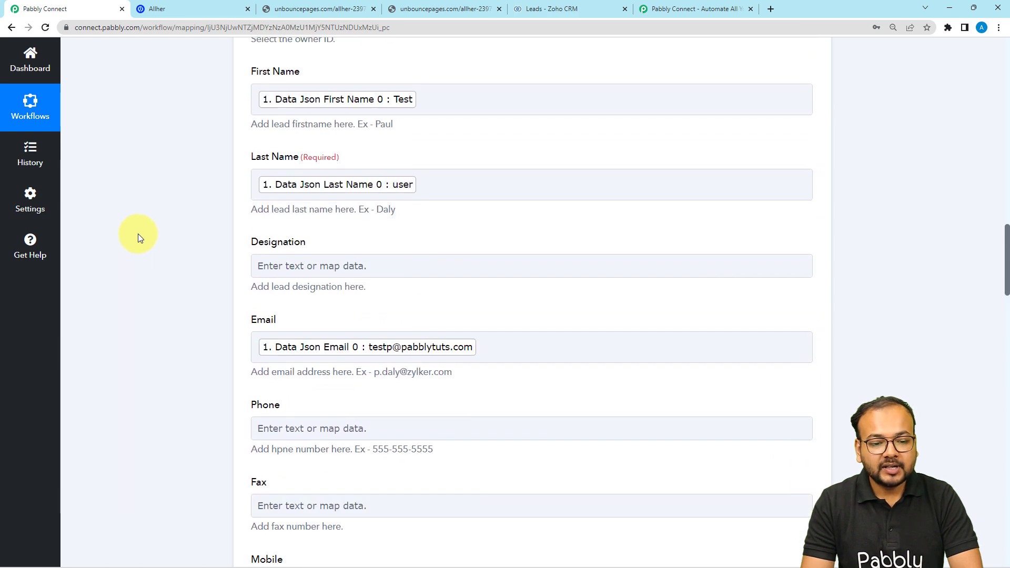
pyautogui.scroll(15, 138, 234)
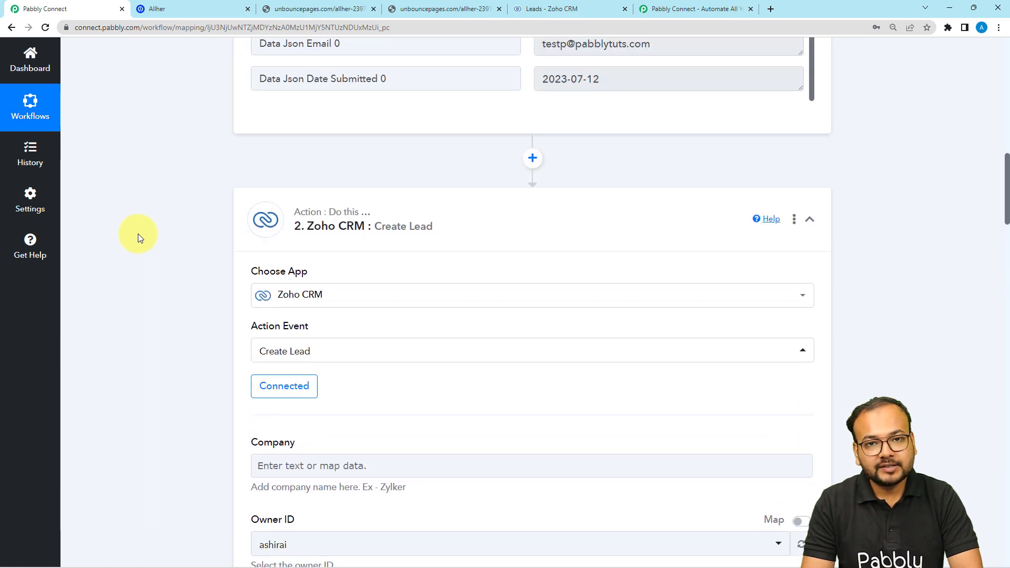
pyautogui.scroll(3, 138, 234)
pyautogui.click(345, 369)
pyautogui.scroll(1, 191, 322)
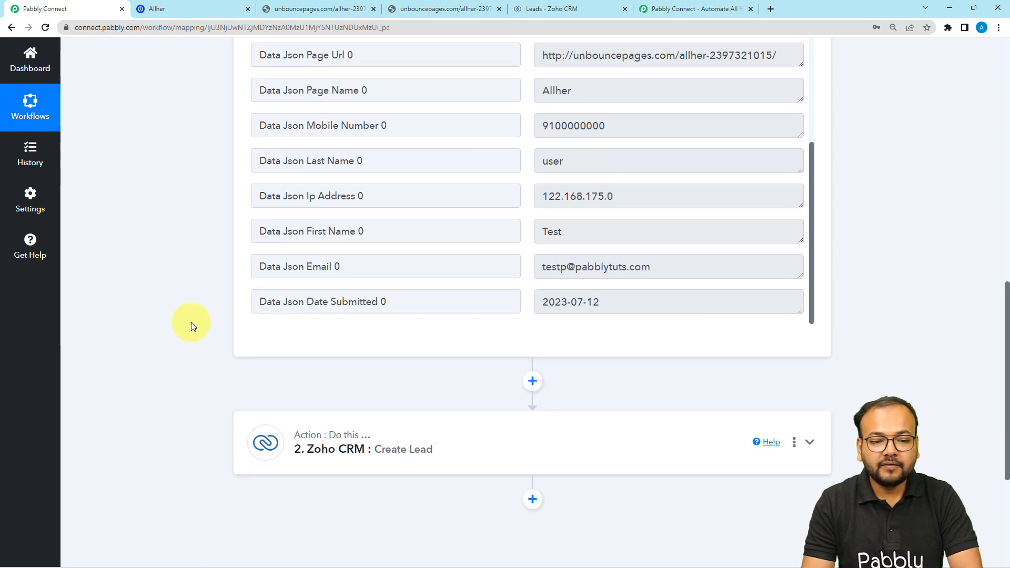
pyautogui.scroll(12, 190, 322)
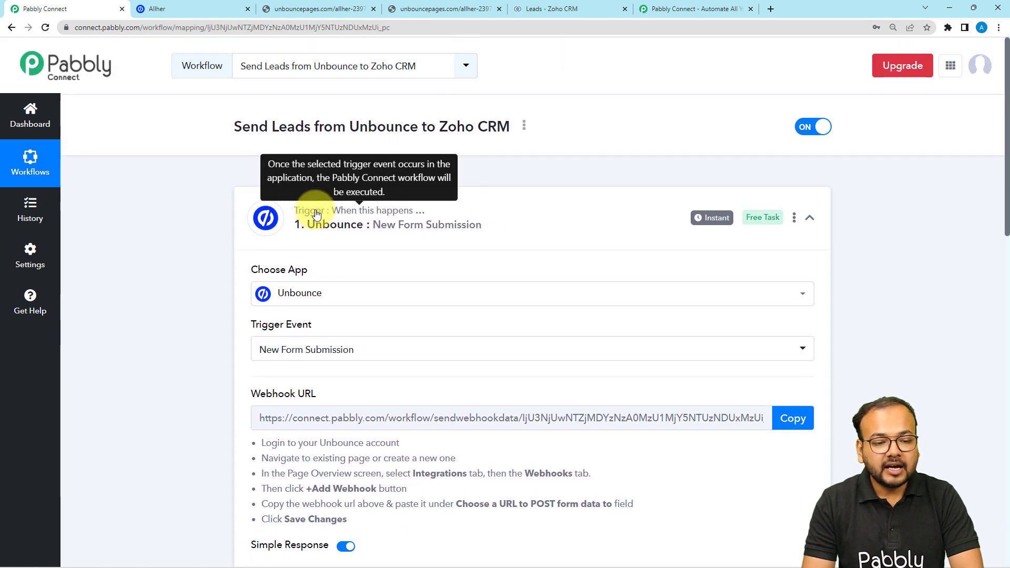
pyautogui.click(316, 214)
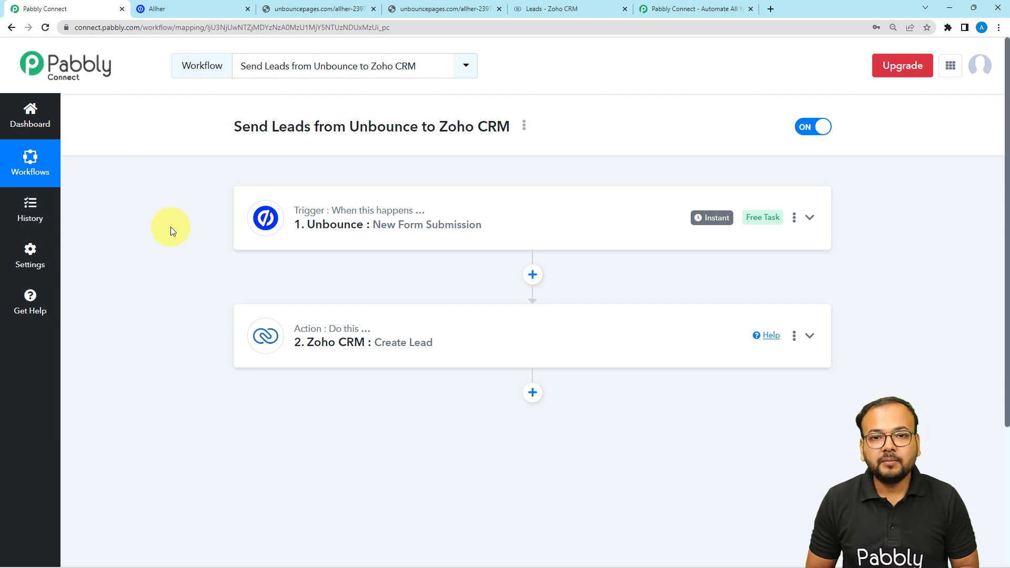
# Step: Revisit today's leads in Zoho CRM and go back to the Send Leads from Unbounce to Zoho CRM workflow
pyautogui.click(547, 17)
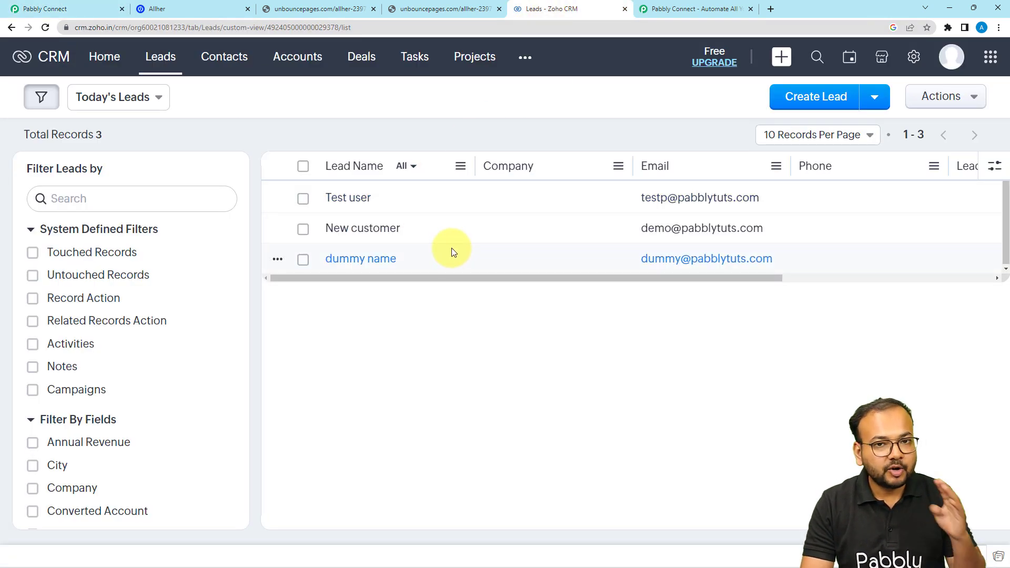
pyautogui.click(81, 13)
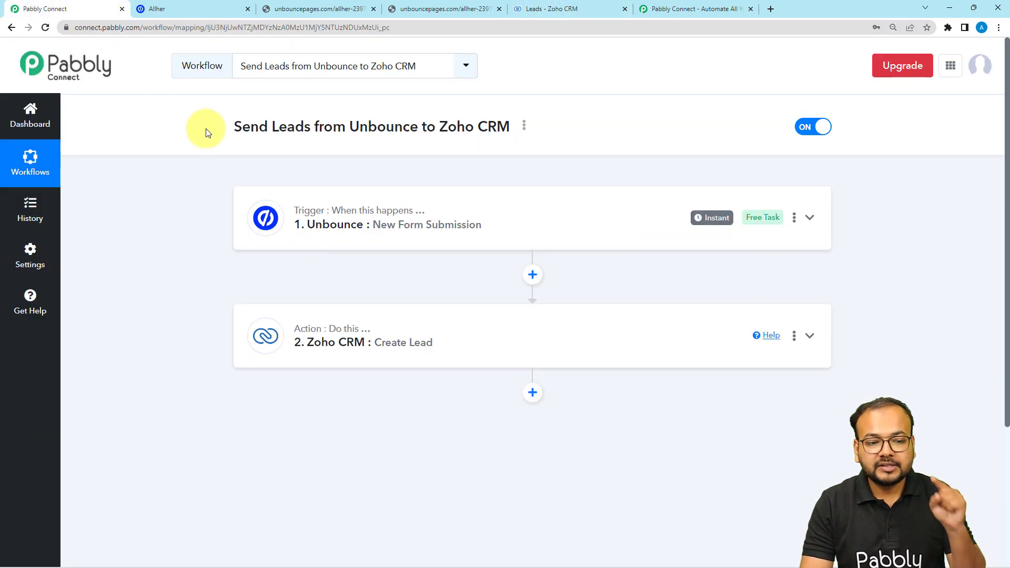